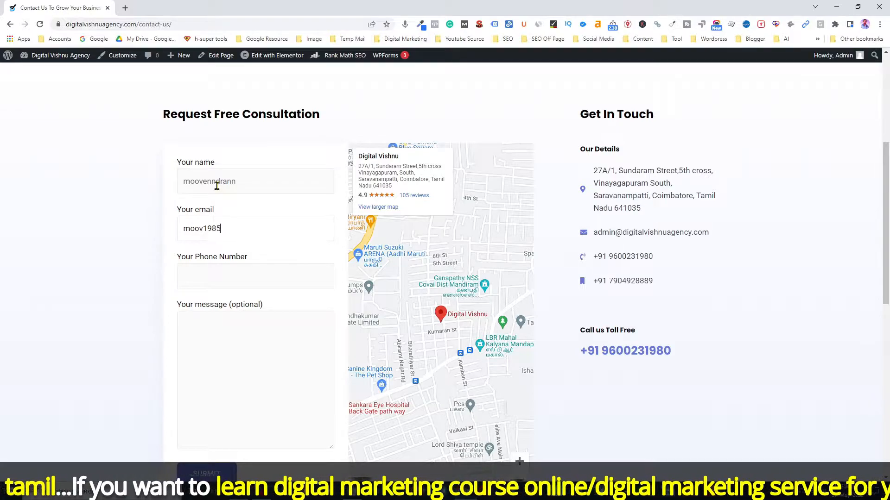
Finish the e-mail, enter the phone number and a services request, then submit the consultation form
type("gmail.com")
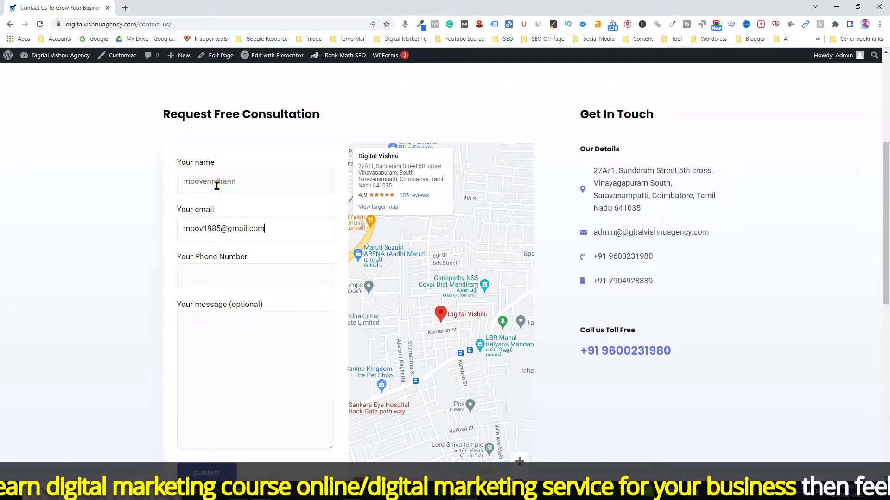
left_click(215, 280)
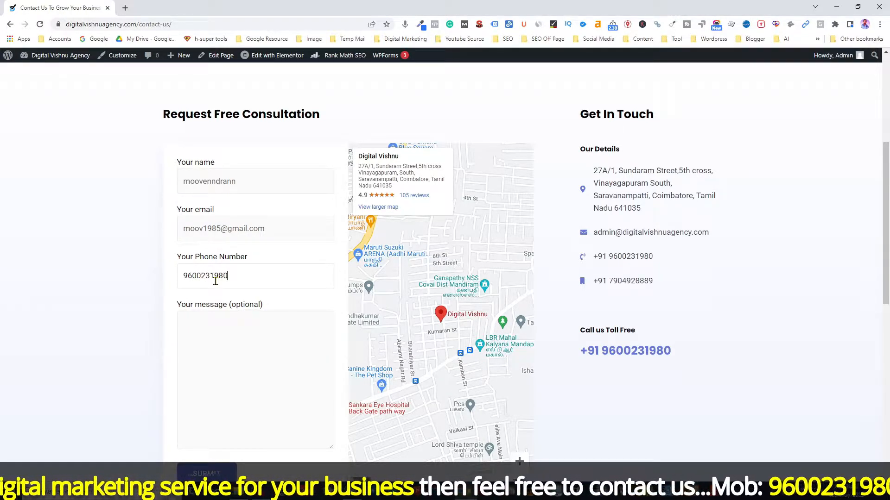
left_click(223, 331)
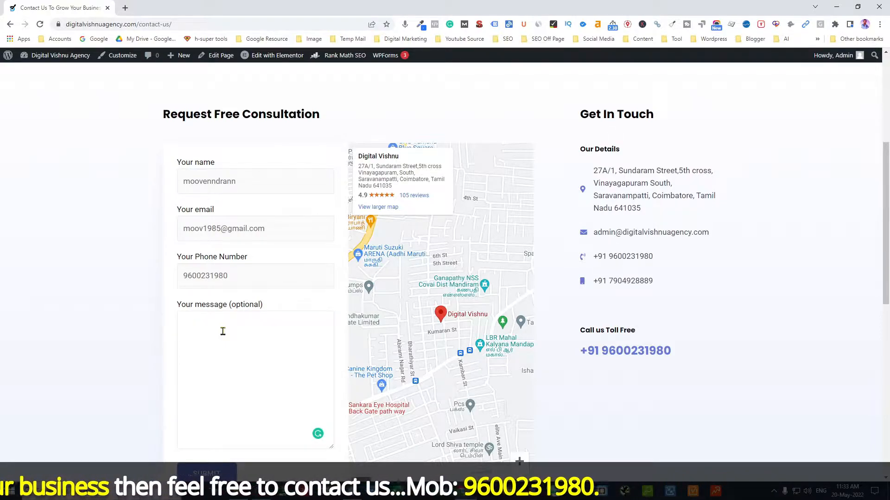
type("I need the Dm")
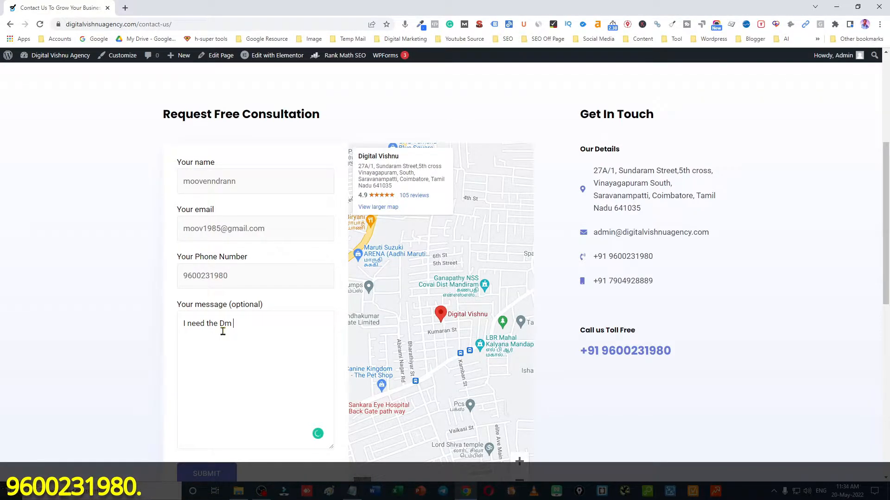
type("ces")
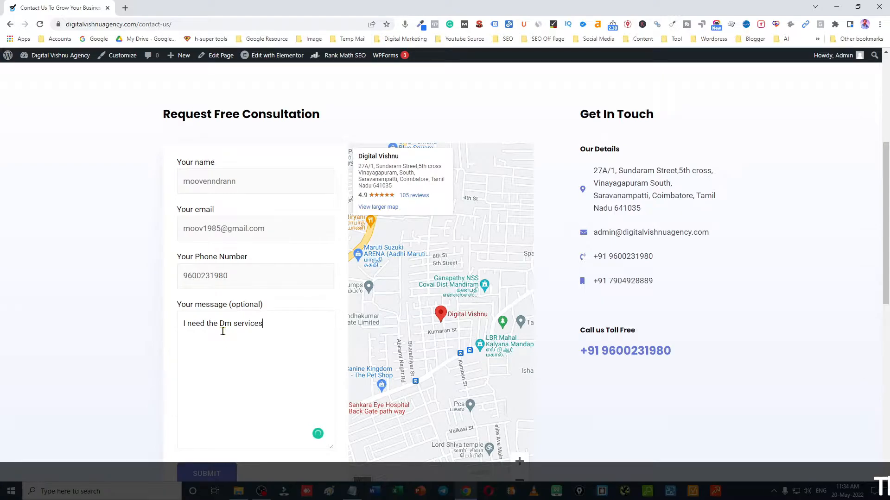
scroll(141, 330, "down", 1)
left_click(206, 428)
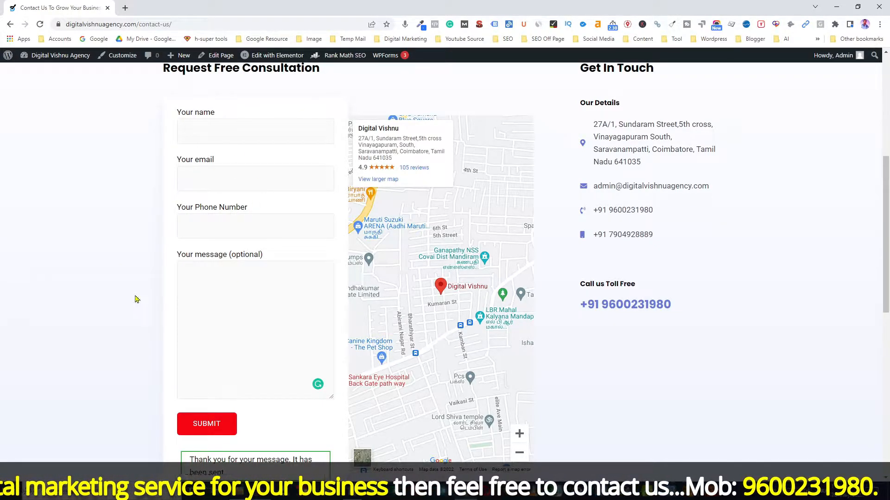
Review the formid and event name parameters in the Notepad notes, then open a new Chrome tab
key("alt+Tab")
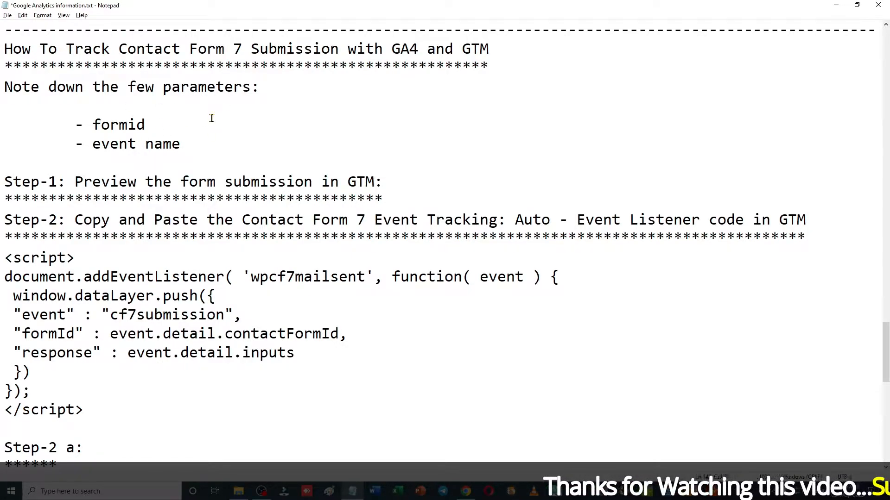
left_click_drag(101, 124, 163, 144)
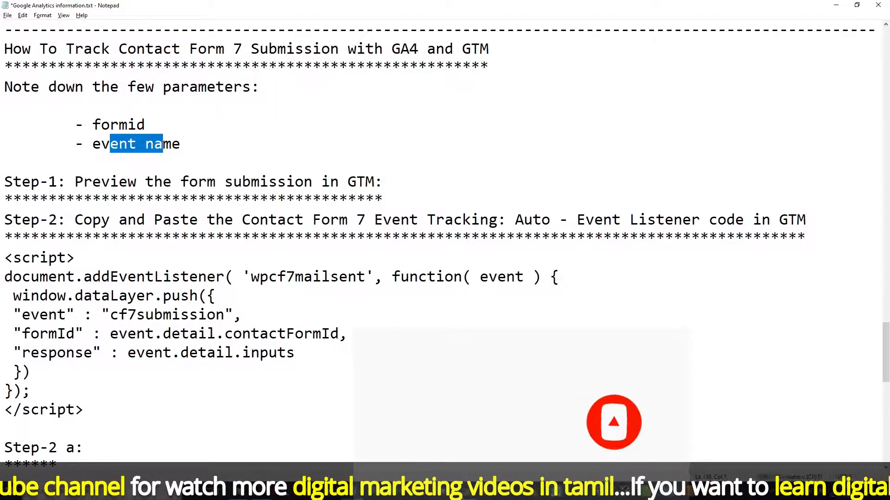
left_click(389, 491)
left_click(124, 8)
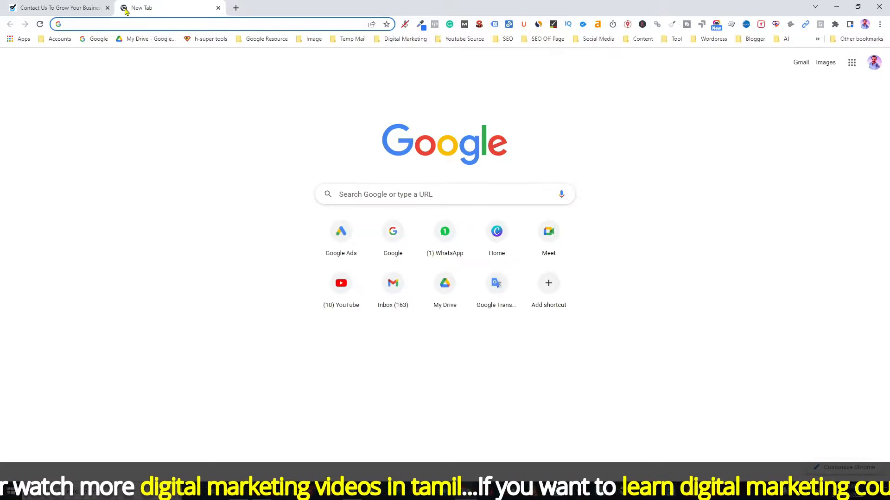
Open the digitalvishnuagency.com container in Tag Manager and connect a Tag Assistant preview session
type("tag")
key("Return")
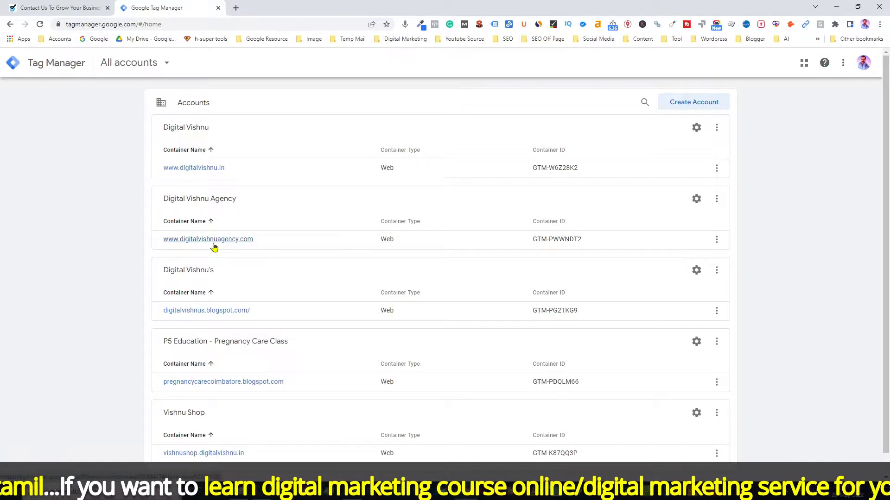
left_click(214, 244)
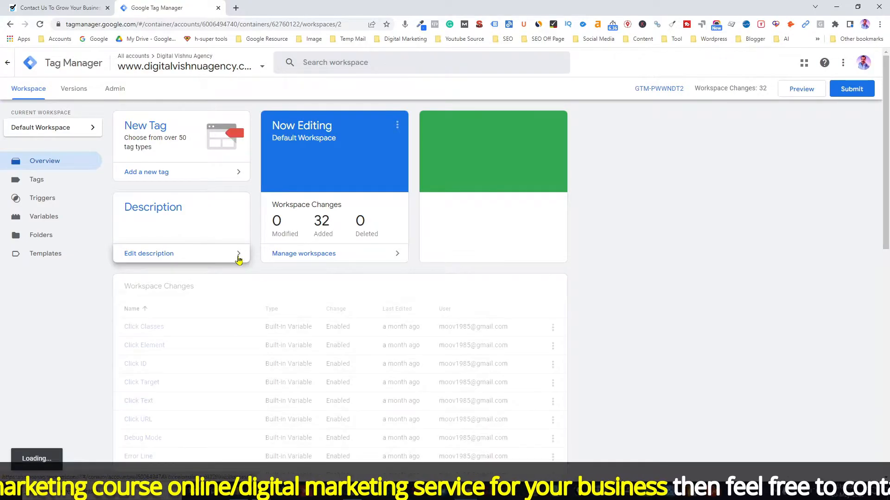
left_click(806, 91)
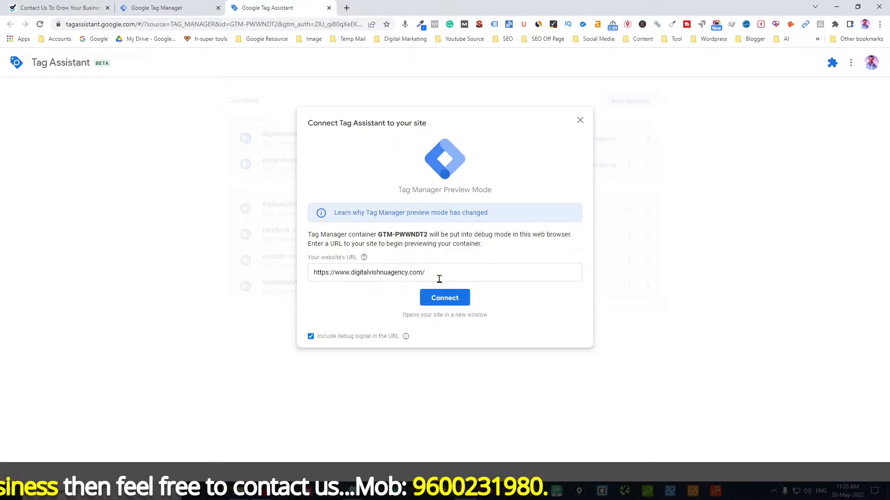
left_click(446, 300)
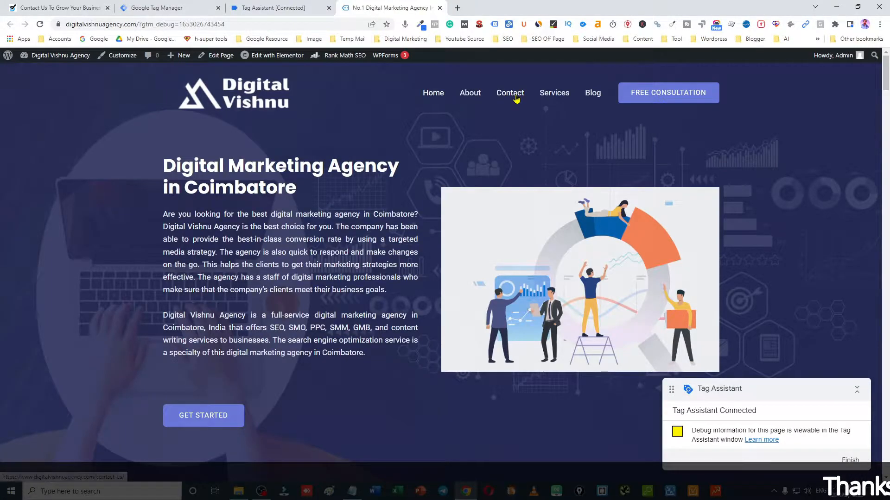
On the Contact Us page, enter a test e-mail address and a phone number in the form
left_click(516, 99)
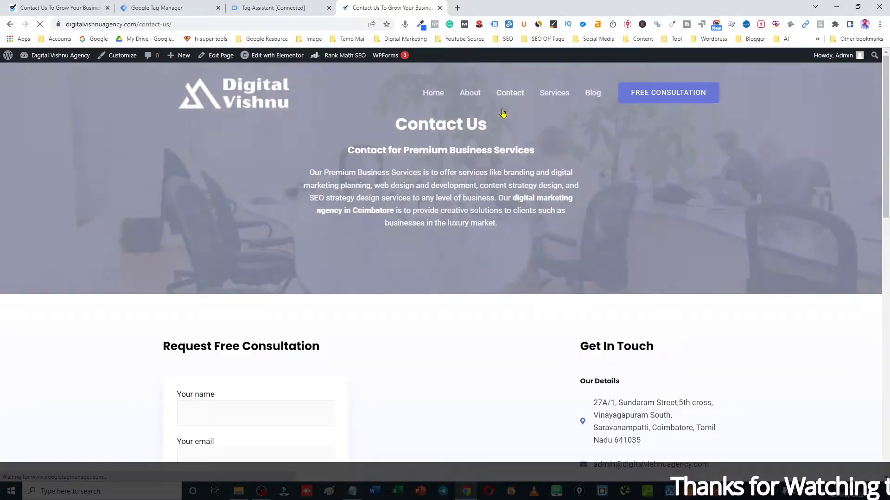
scroll(444, 343, "down", 5)
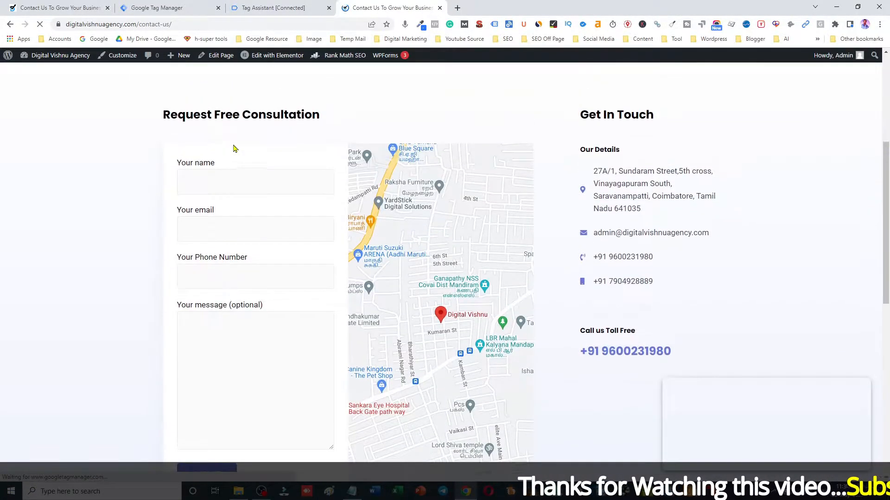
left_click(232, 180)
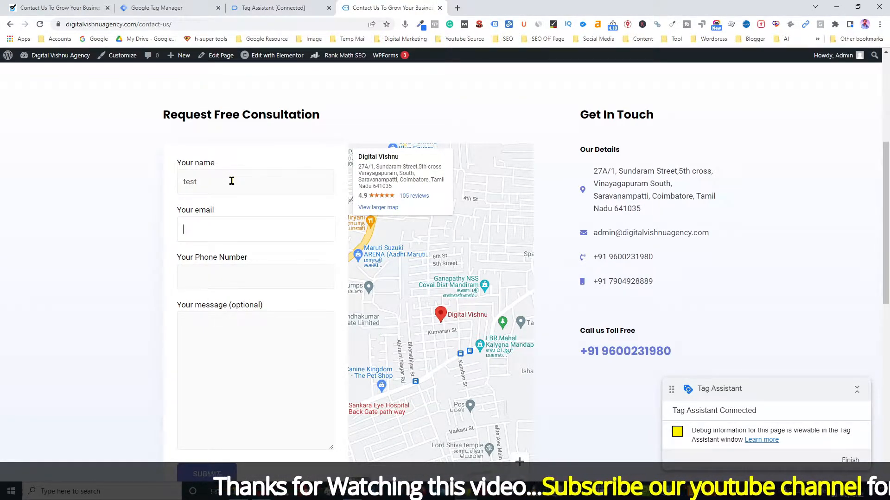
type("test")
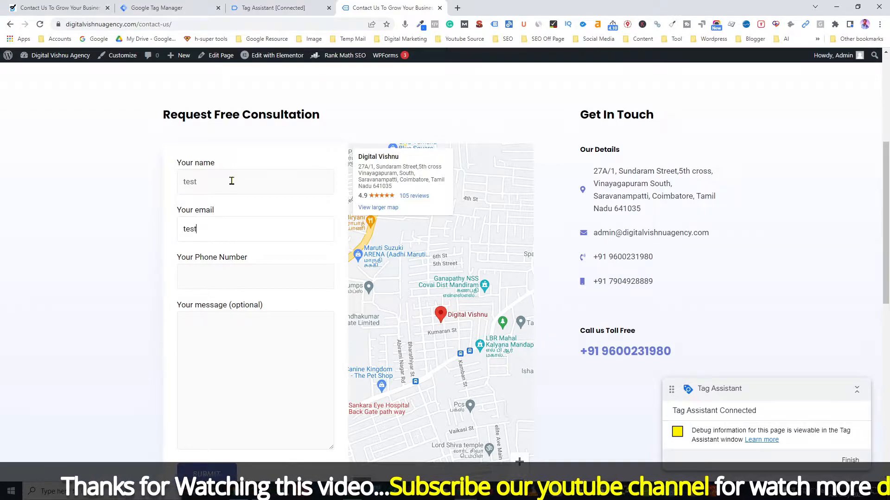
type("@gmail.ccom")
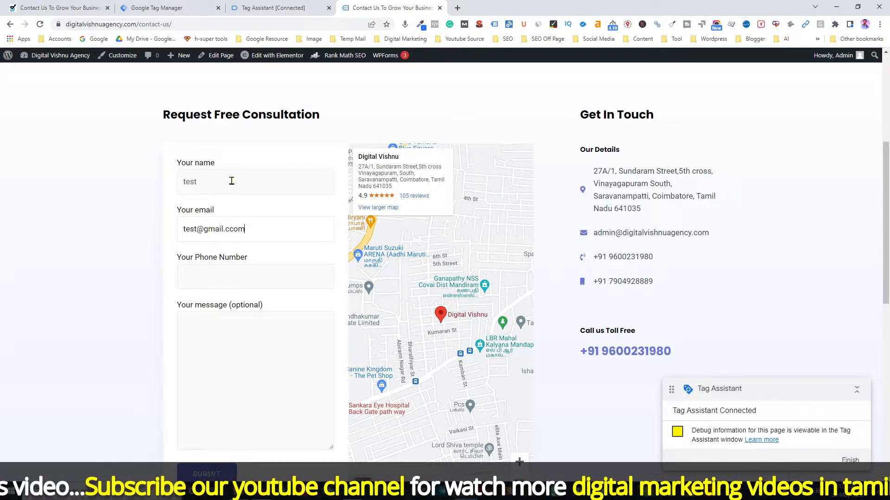
key("BackSpace")
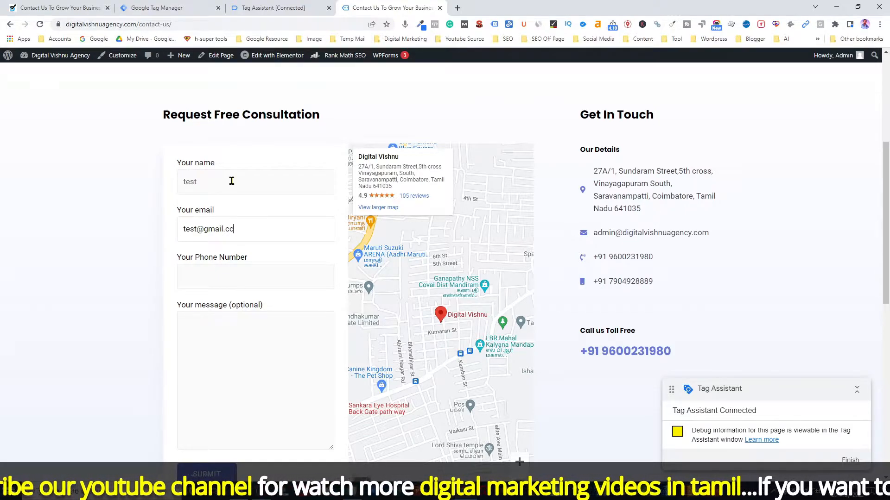
key("Tab")
key("Tab")
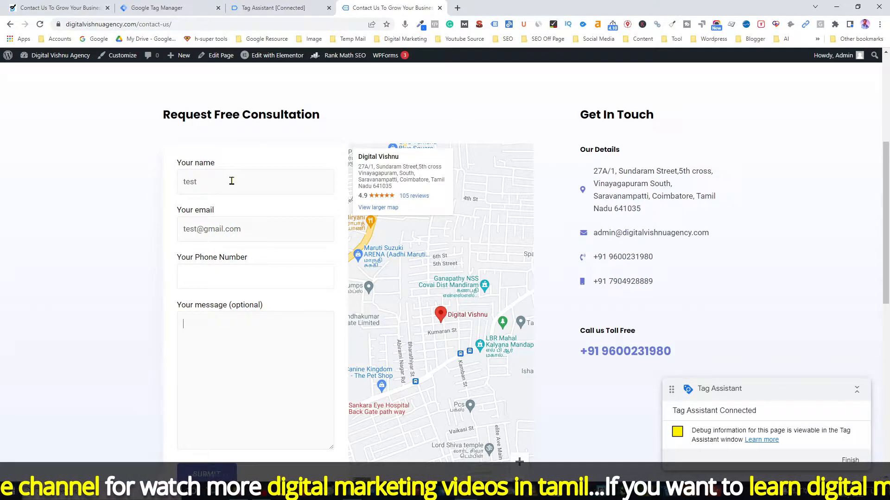
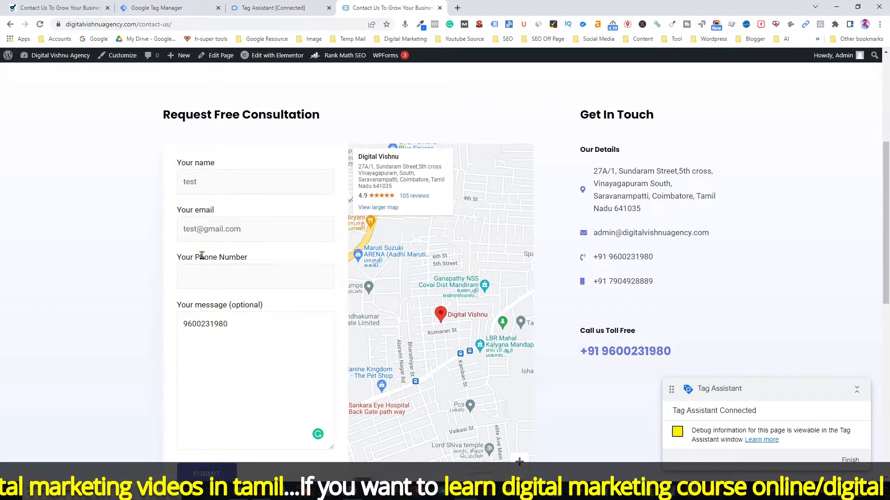
Move the number into the phone field, write 'I need the DM Service', and submit the enquiry
left_click_drag(233, 324, 177, 322)
key("ctrl+x")
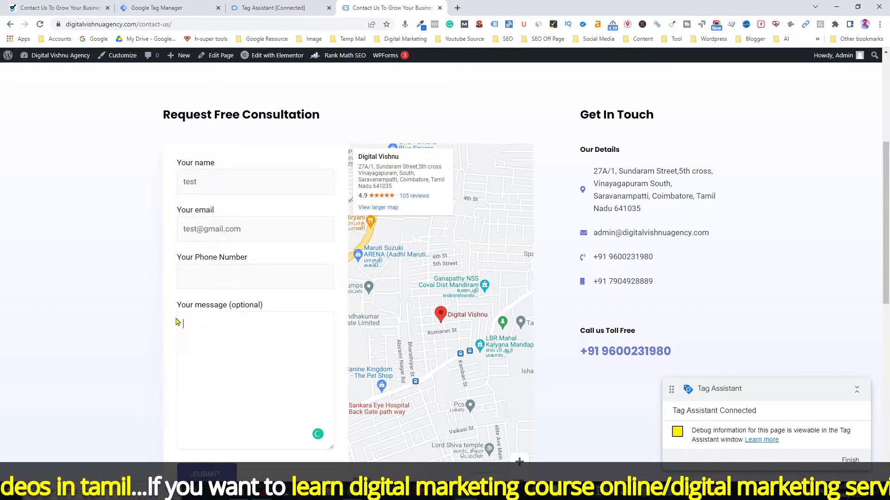
key("ctrl+v")
left_click(207, 328)
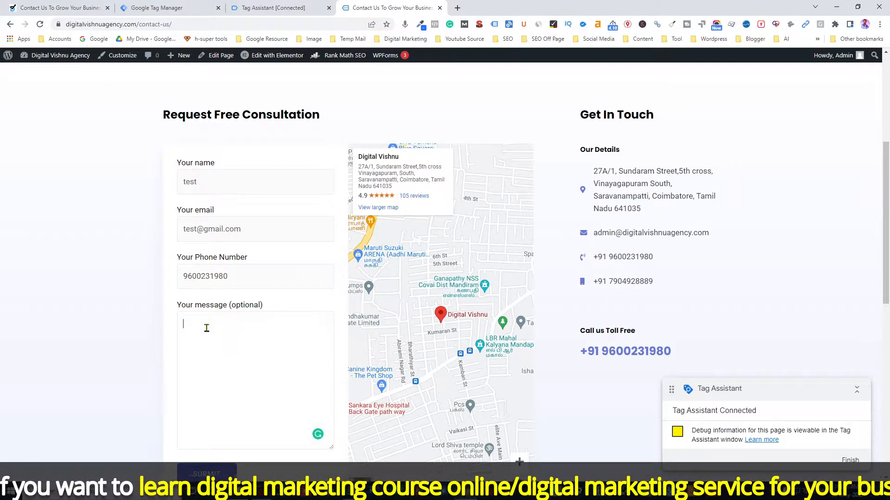
type("I neethe DM Service")
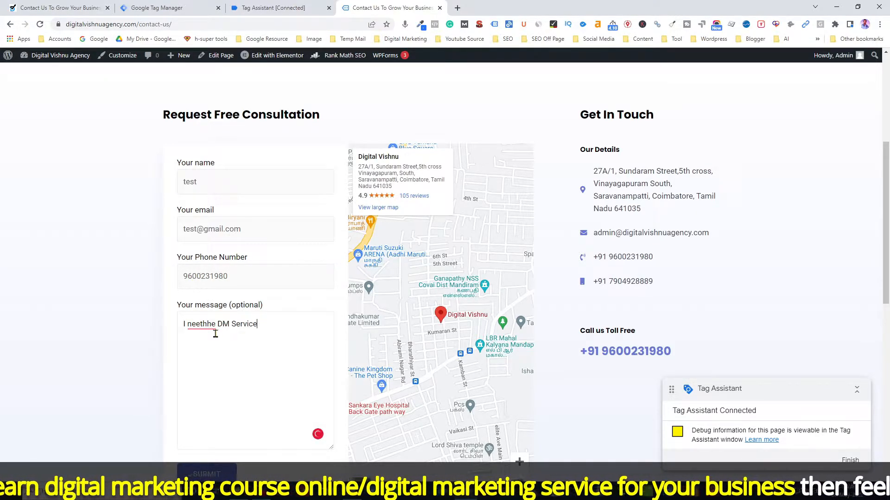
left_click(202, 324)
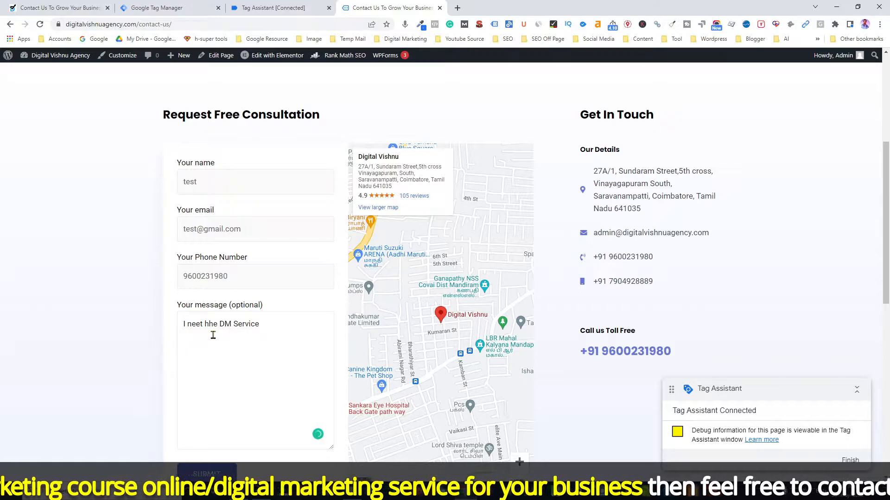
key("Delete")
type("t")
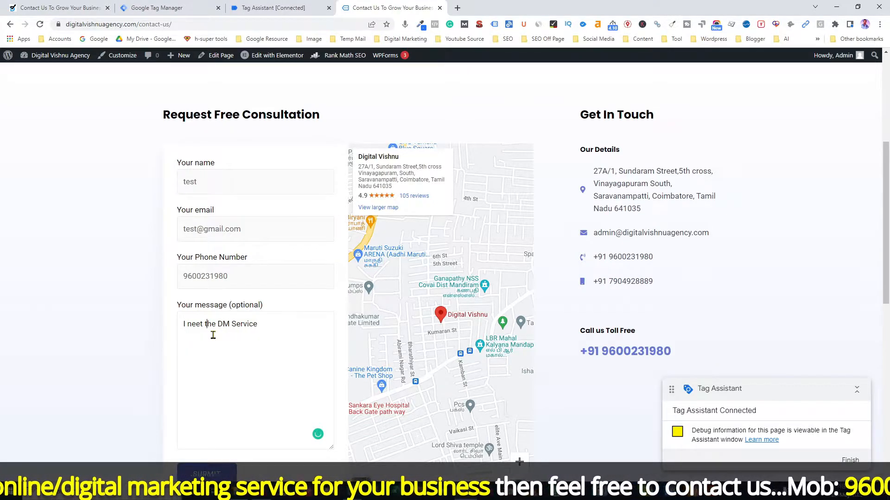
left_click(220, 477)
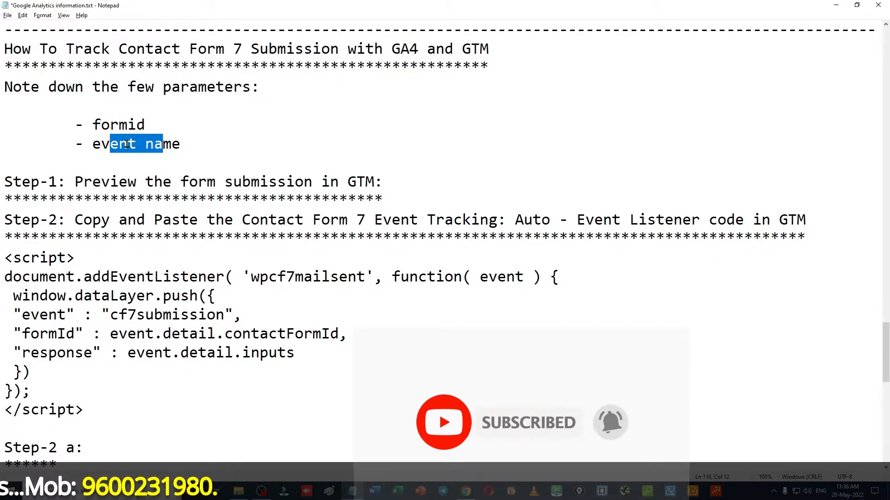
Switch to the Tag Assistant tab and dismiss the Connected! notice to see the Summary
key("alt+Tab")
left_click(280, 5)
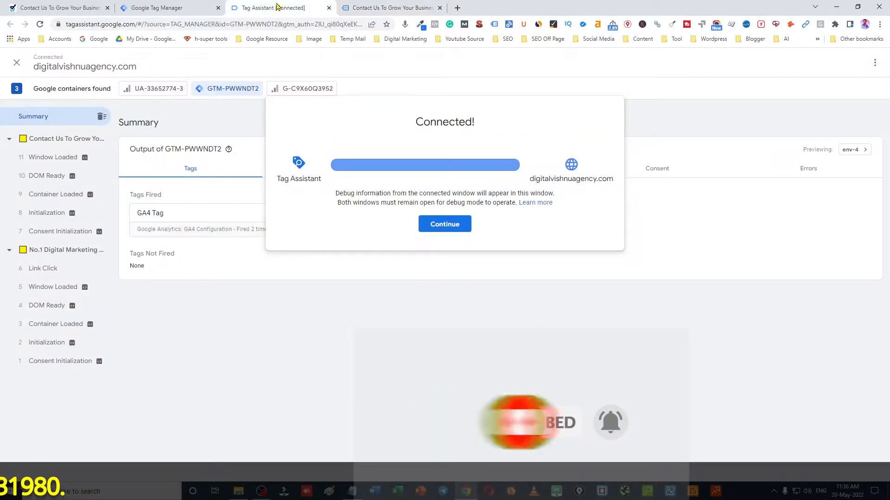
left_click(442, 224)
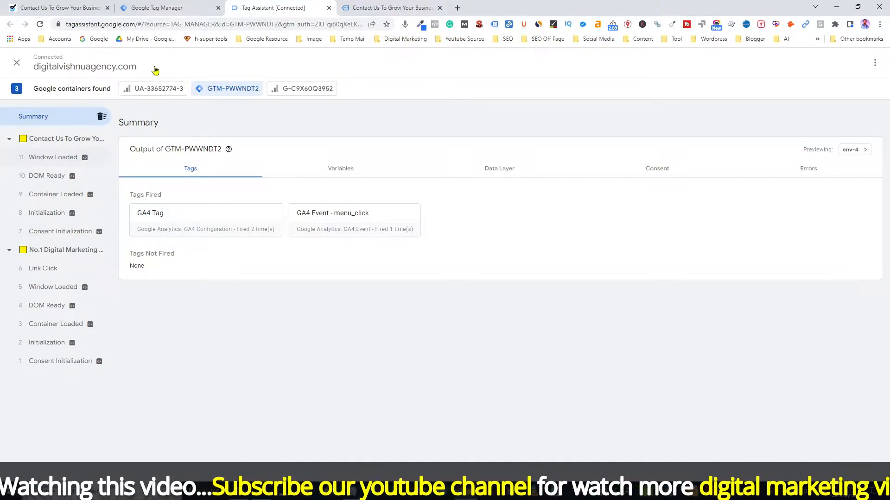
Highlight the formid/event name parameters, listener script and Step-2 heading in Notepad, then close the Contact Us tab
key("alt+Tab")
left_click(207, 159)
left_click_drag(94, 126, 187, 146)
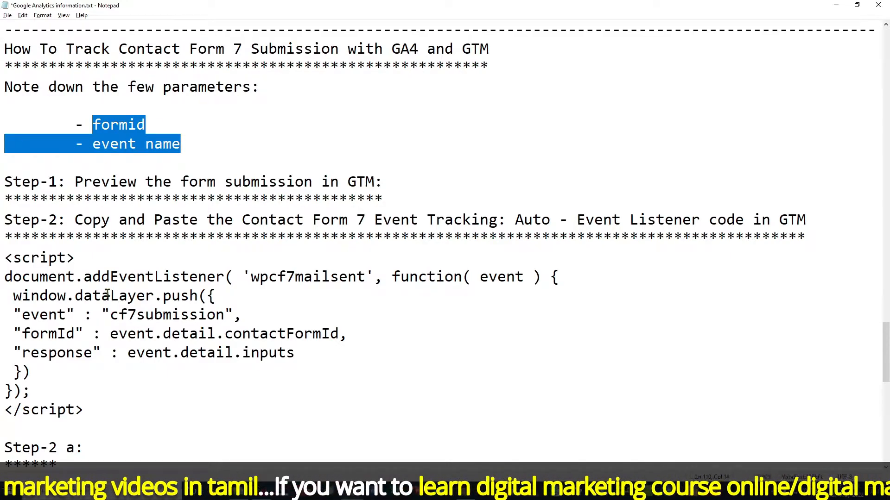
left_click_drag(1, 258, 90, 411)
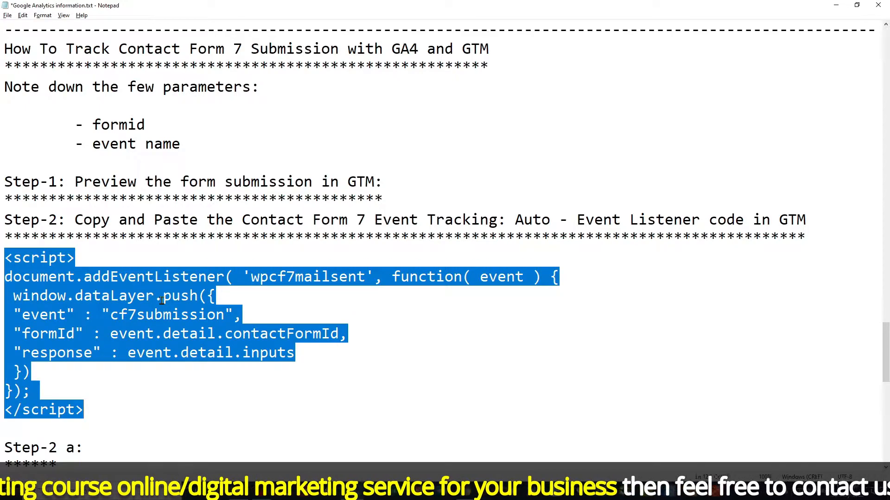
left_click_drag(242, 220, 743, 221)
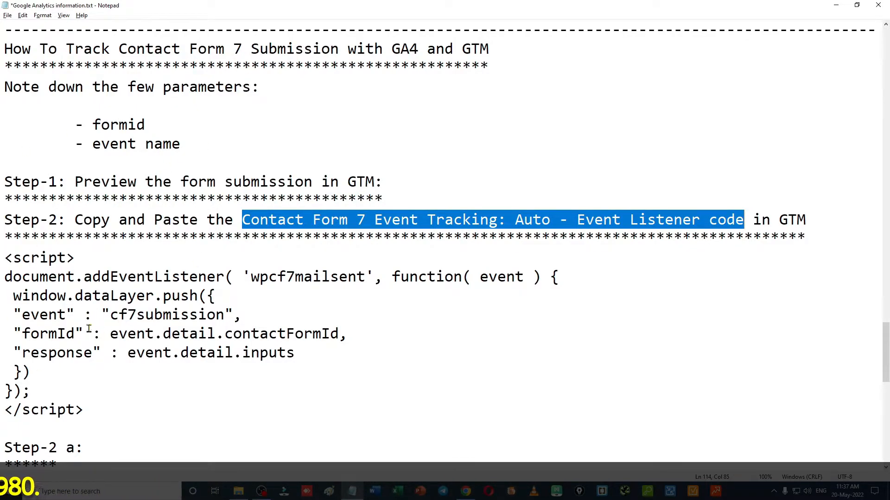
key("alt+Tab")
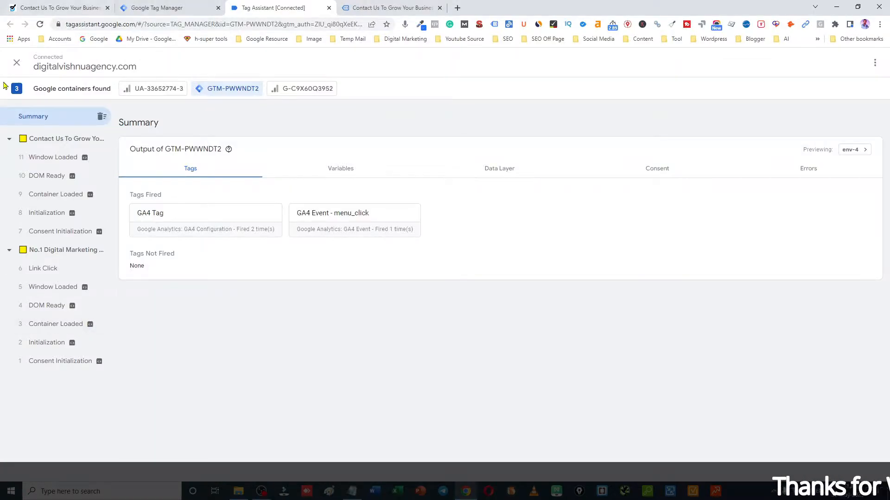
left_click(440, 8)
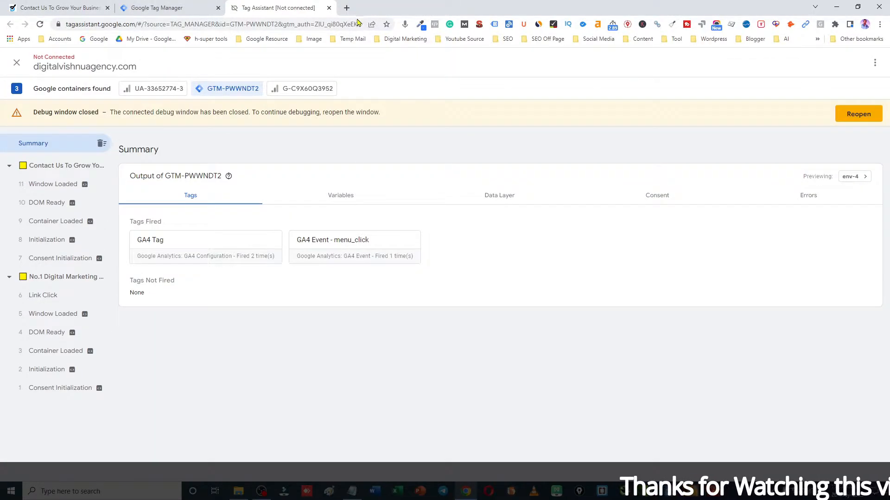
Close Tag Assistant and start a new tag in Tag Manager, showing the tag type list
left_click(329, 8)
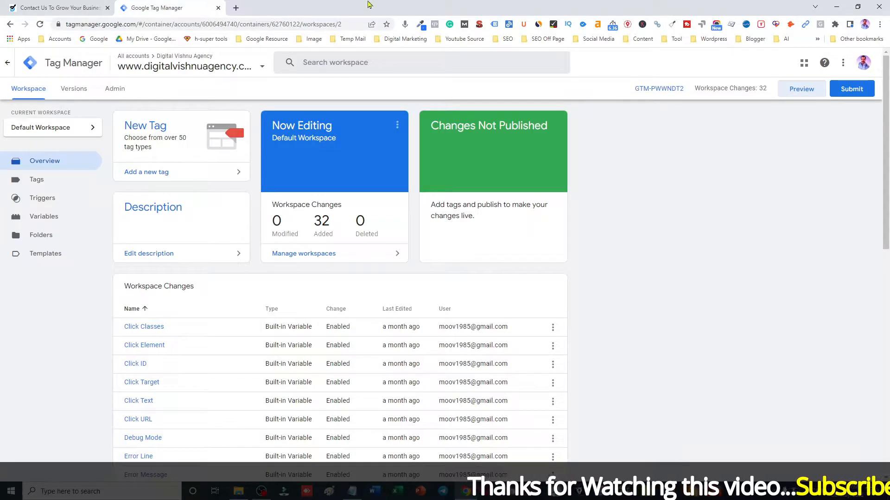
left_click(37, 182)
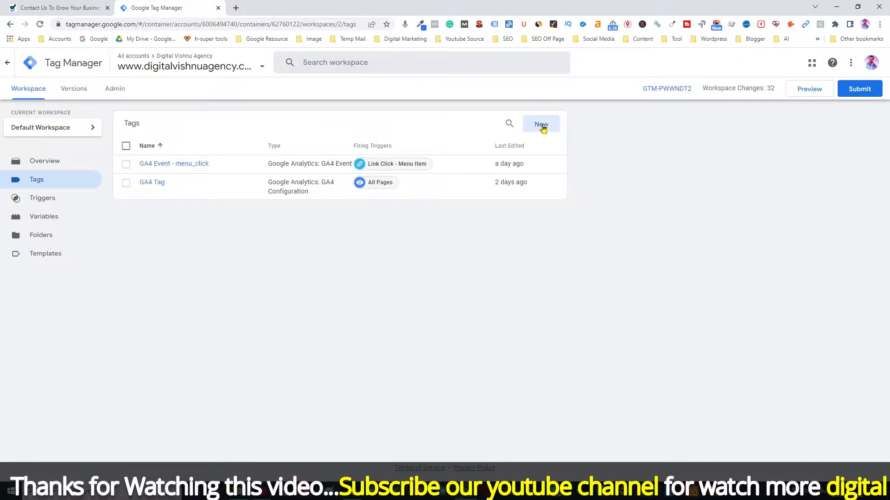
left_click(542, 126)
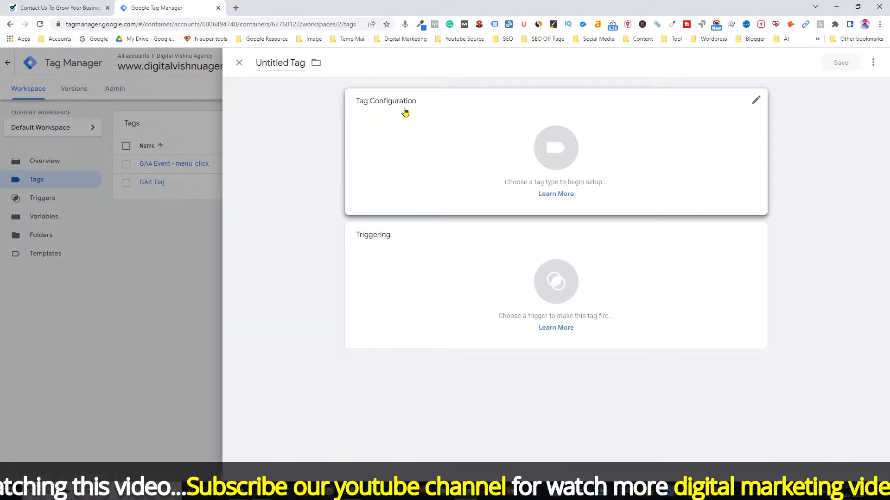
left_click(552, 158)
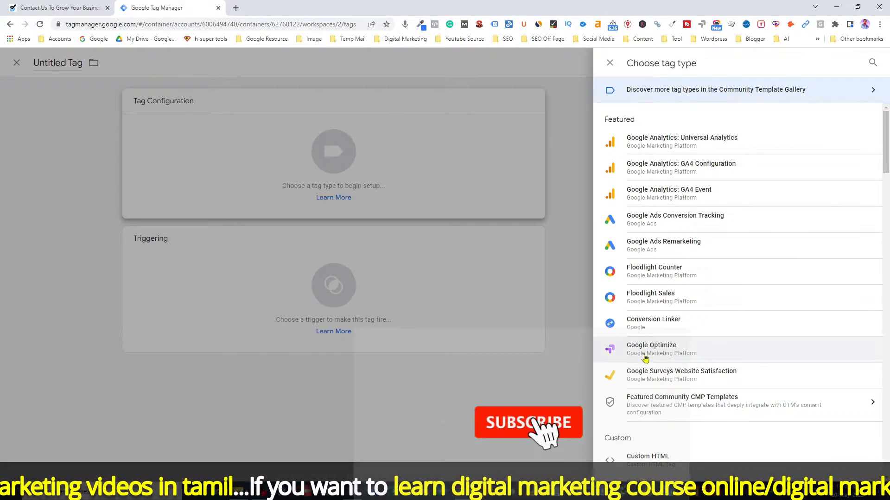
Select the CF7 listener script block in the Notepad notes for copying
key("alt+Tab")
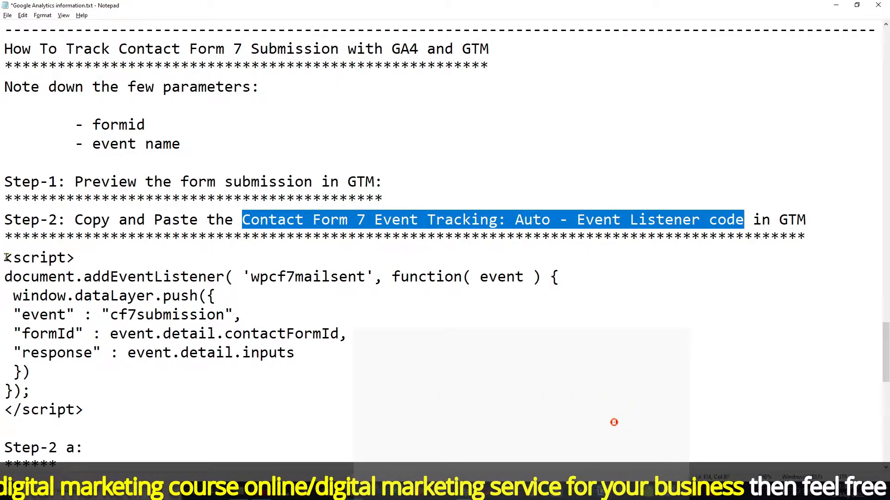
left_click_drag(4, 258, 102, 421)
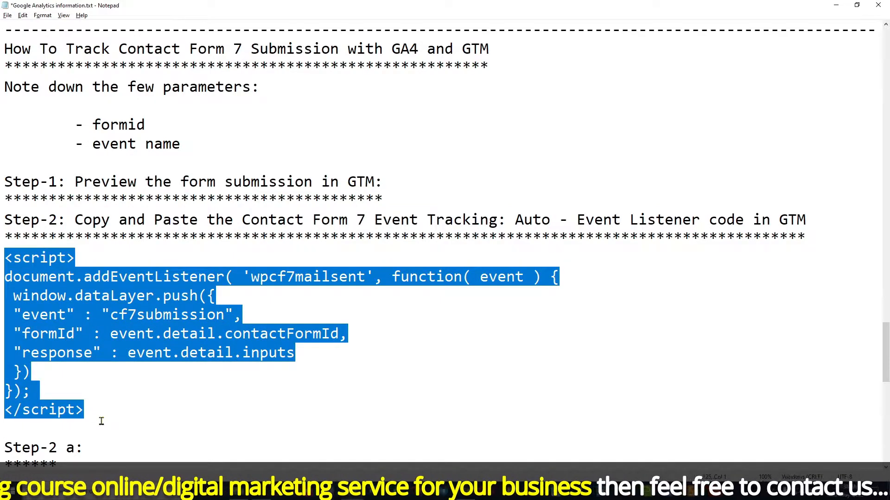
key("alt+Tab")
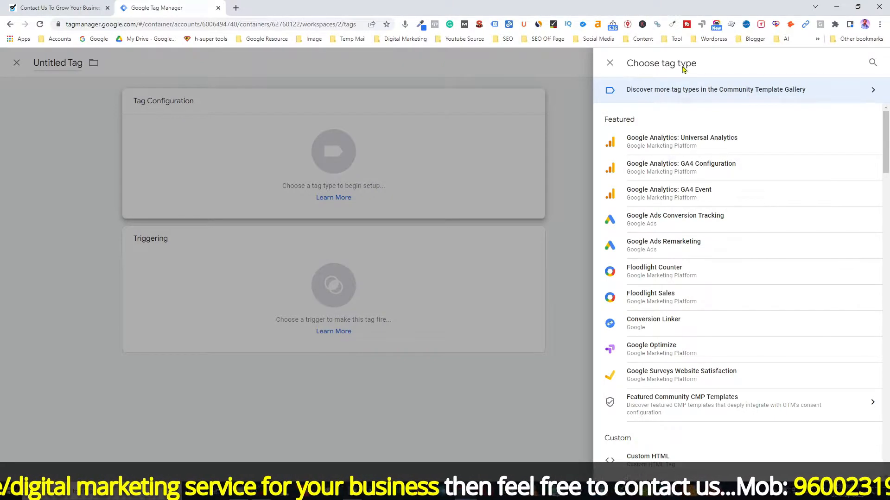
Choose Custom HTML as the tag type and paste the wpcf7mailsent listener script into the HTML box
left_click(648, 458)
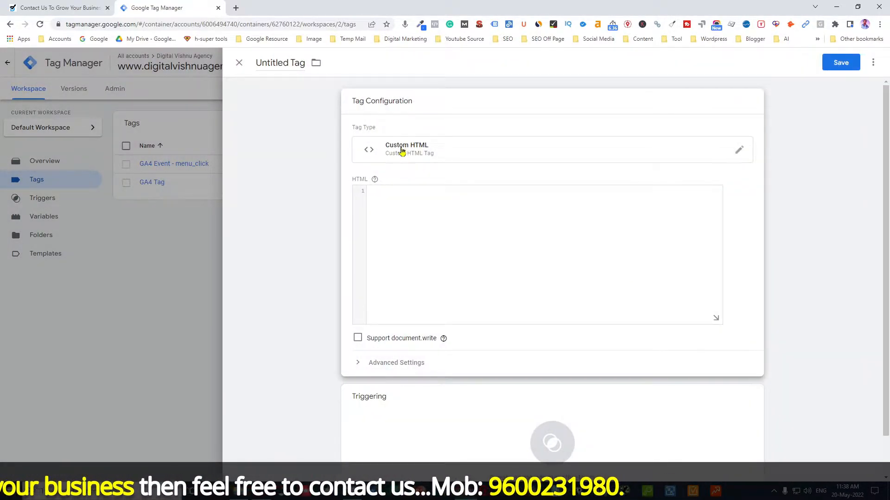
left_click(400, 203)
key("ctrl+v")
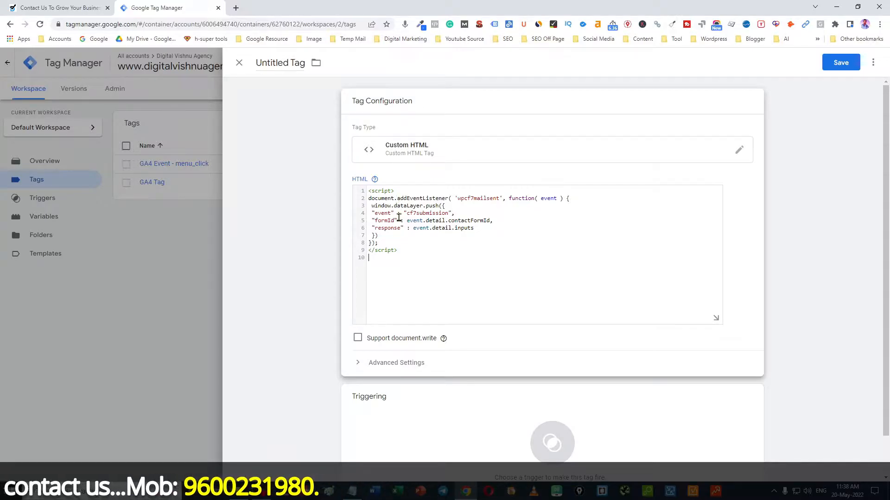
key("alt+Tab")
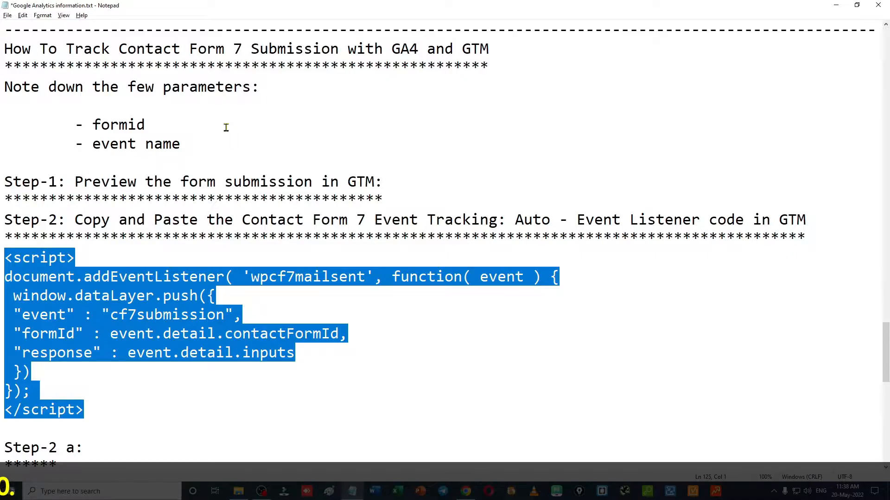
Switch from the notes back to the cHTML - Contact Form 7 Listener tag editor
key("alt+Tab")
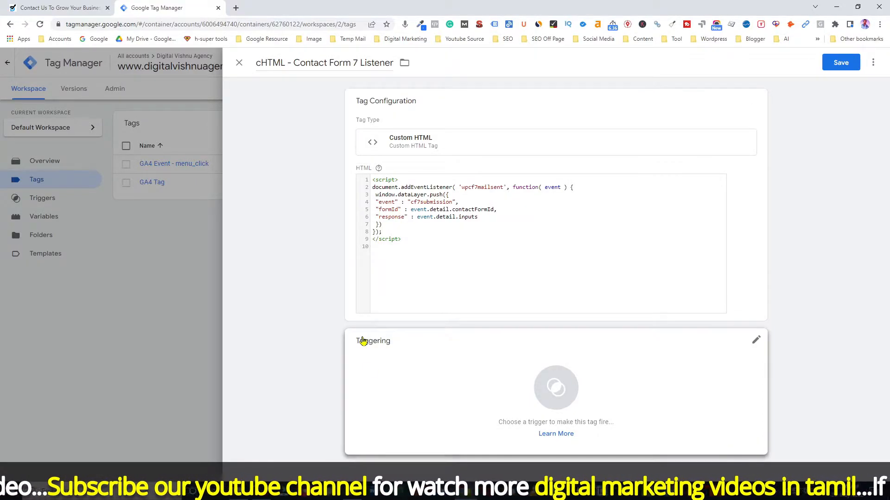
Trigger the cHTML - Contact Form 7 Listener tag on All Pages, save it, and relaunch Preview
left_click(558, 389)
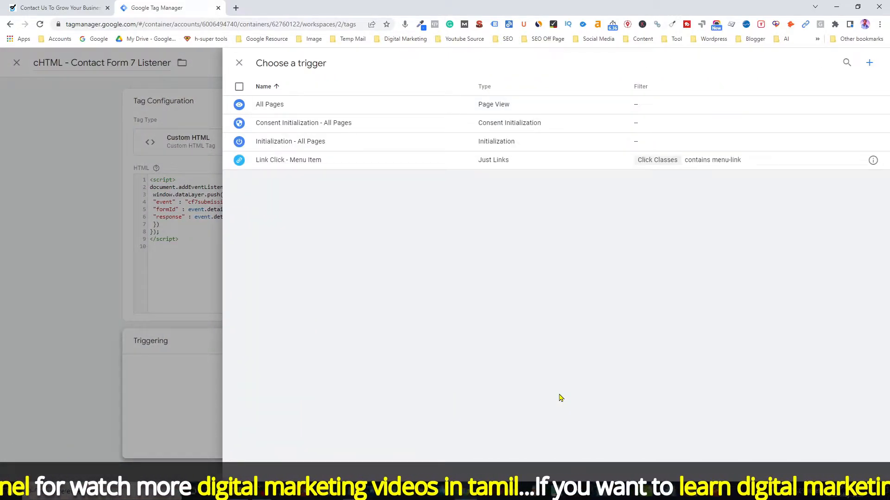
left_click(273, 107)
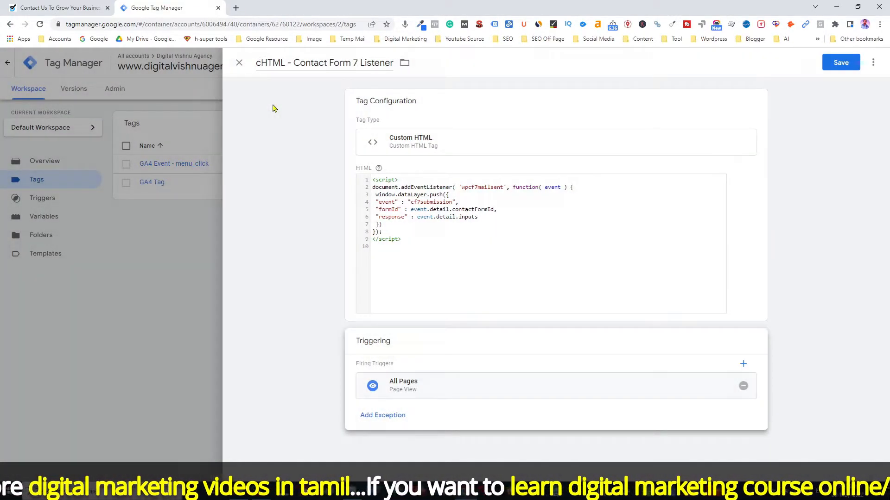
left_click(841, 64)
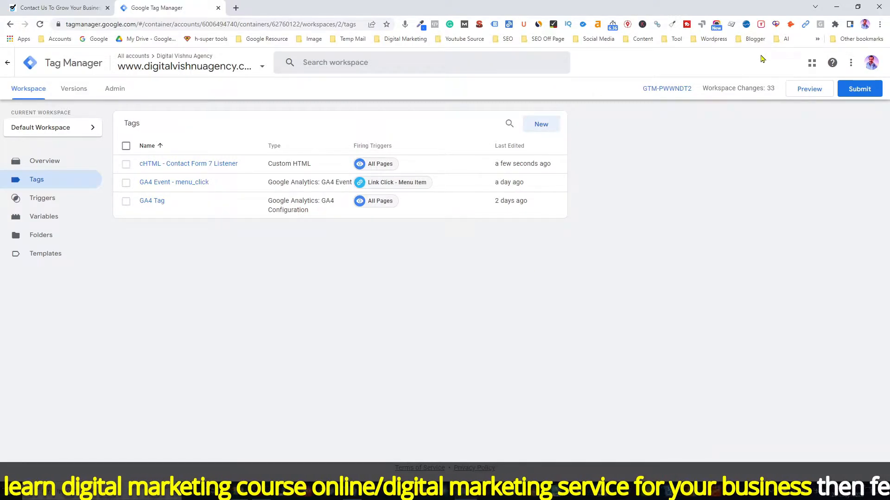
left_click(809, 97)
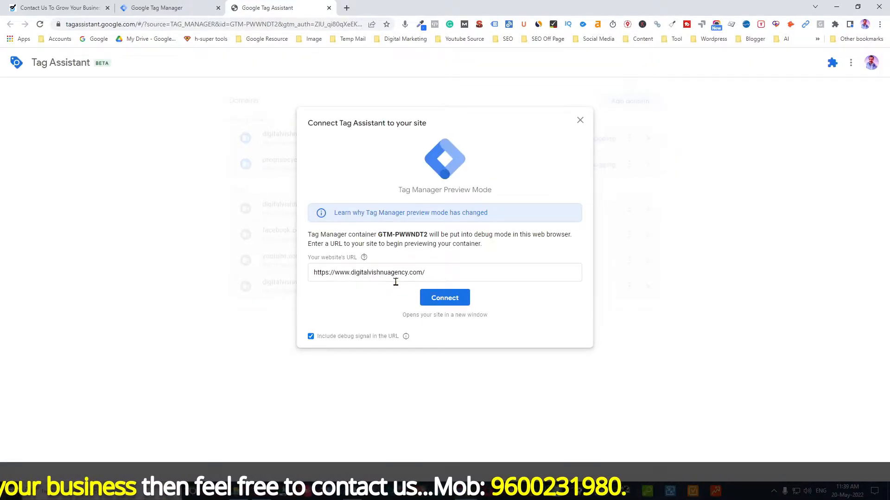
Connect Tag Assistant preview to digitalvishnuagency.com, keeping the suggested site URL
left_click(452, 299)
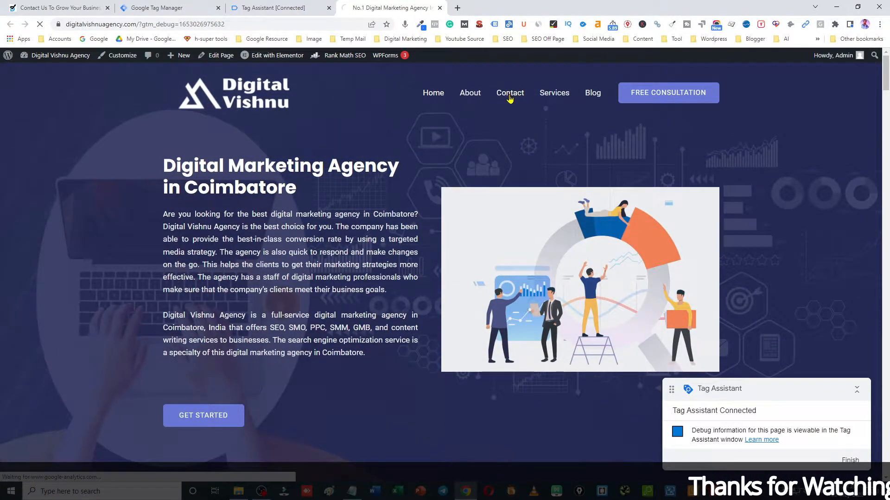
On the site's Contact page, enter a test name and email in the consultation form
left_click(509, 96)
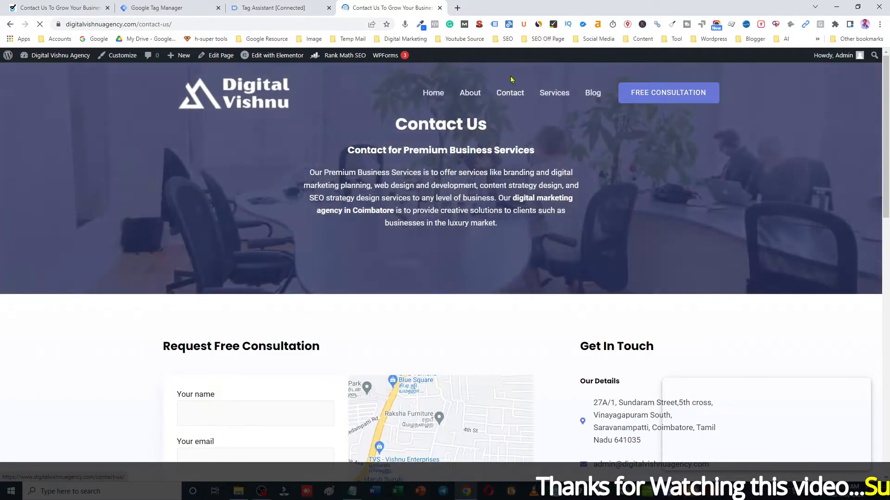
scroll(590, 243, "down", 1)
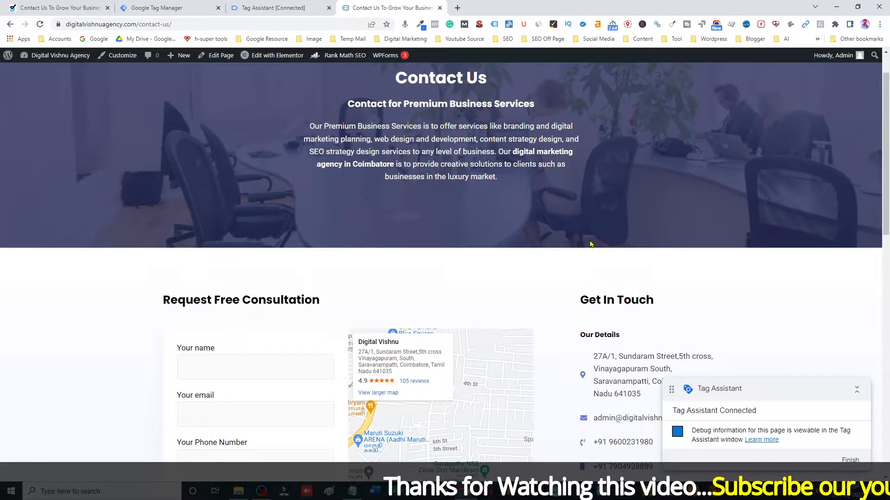
scroll(591, 243, "down", 2)
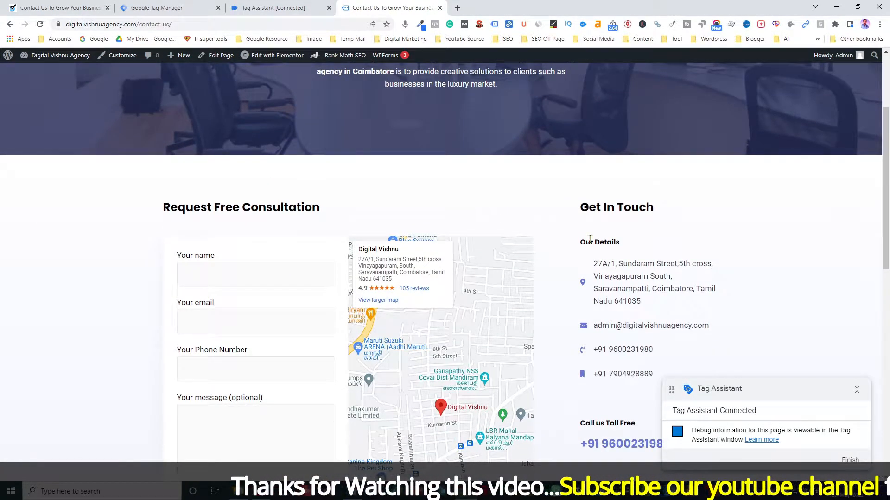
left_click(243, 283)
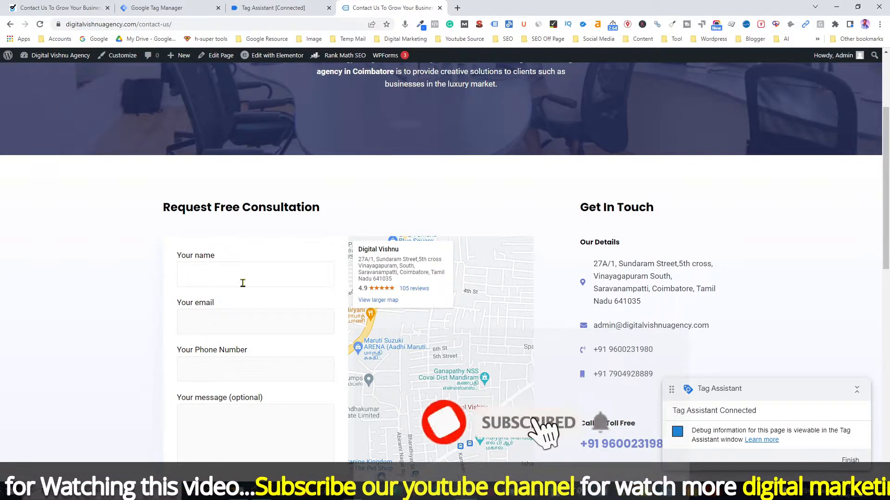
type("moovendran")
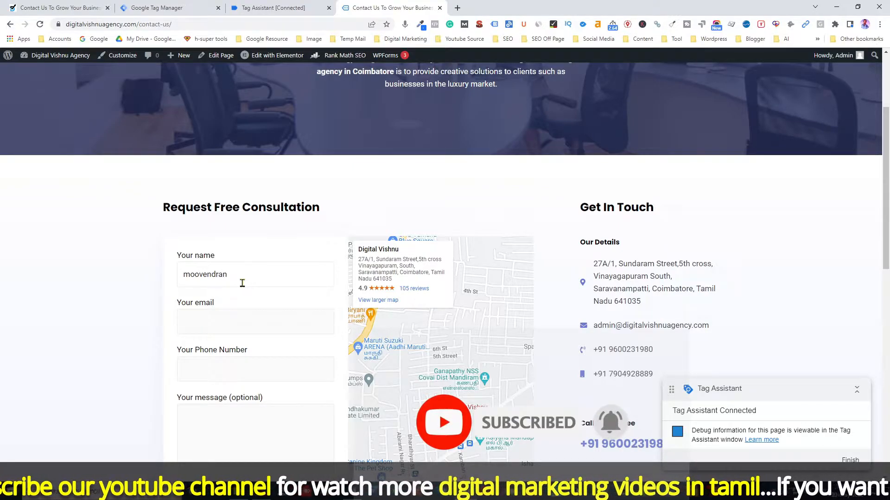
left_click(226, 326)
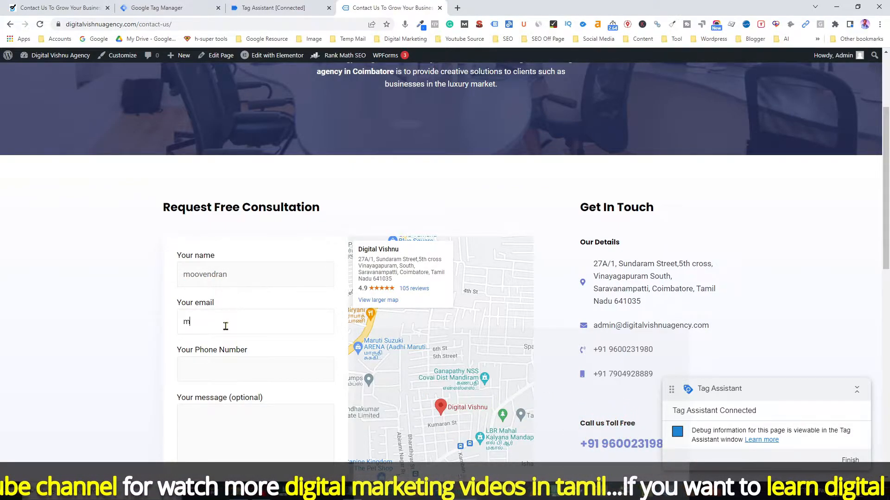
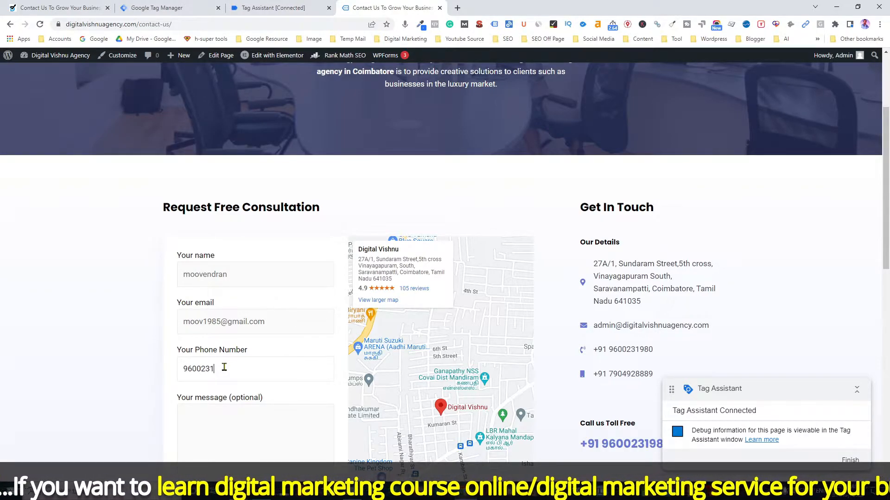
Write the DM services message, submit the form, and return to Tag Assistant
left_click(229, 427)
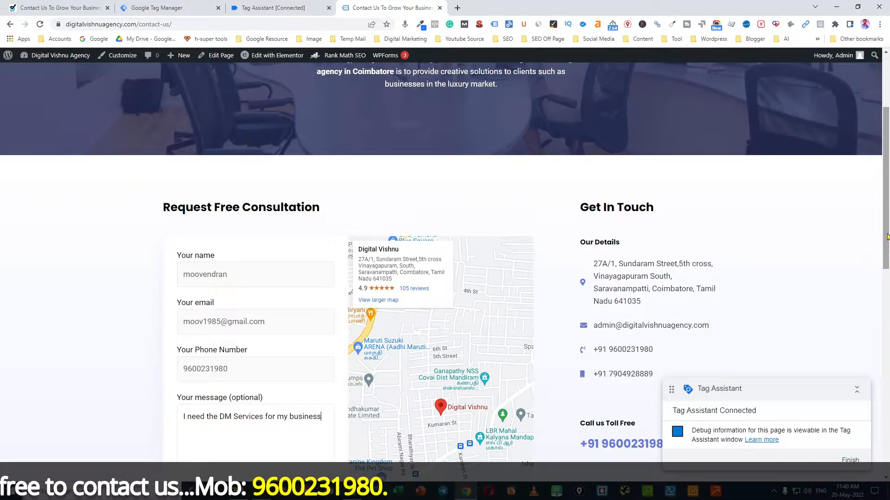
scroll(604, 120, "down", 4)
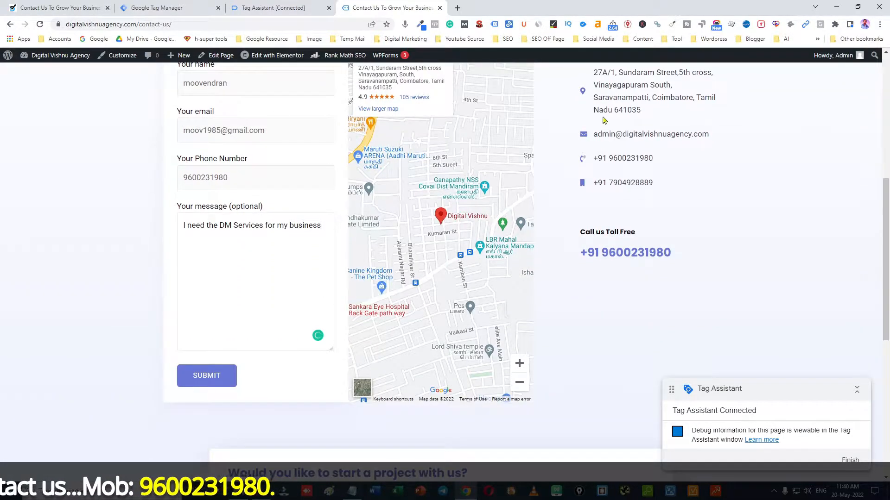
left_click(211, 379)
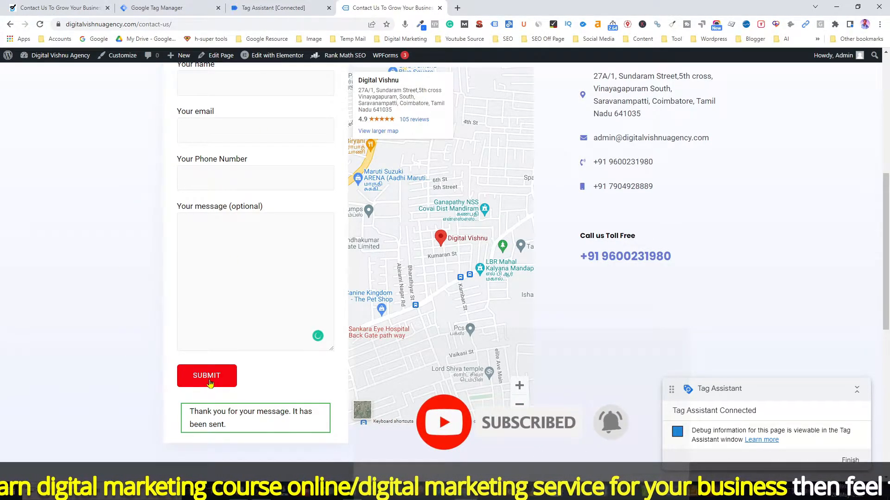
left_click(274, 8)
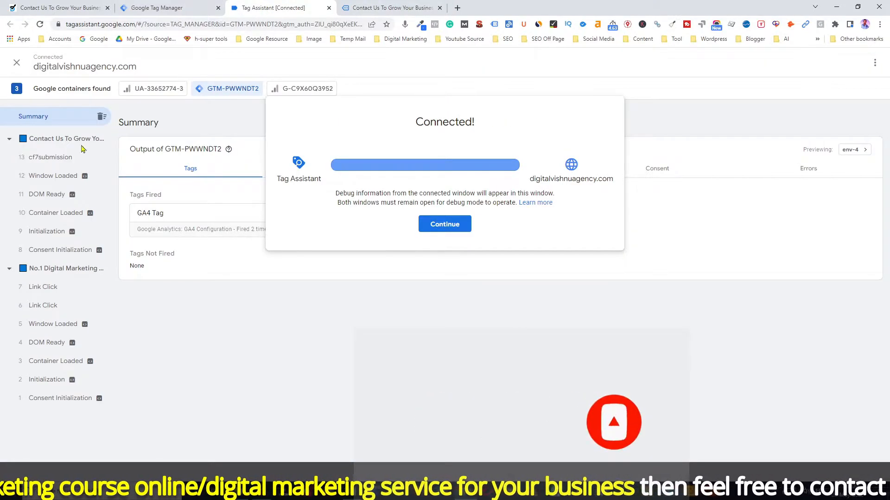
Dismiss the Connected! notice and review the cf7submission event summary, checking the Notepad notes
left_click(443, 228)
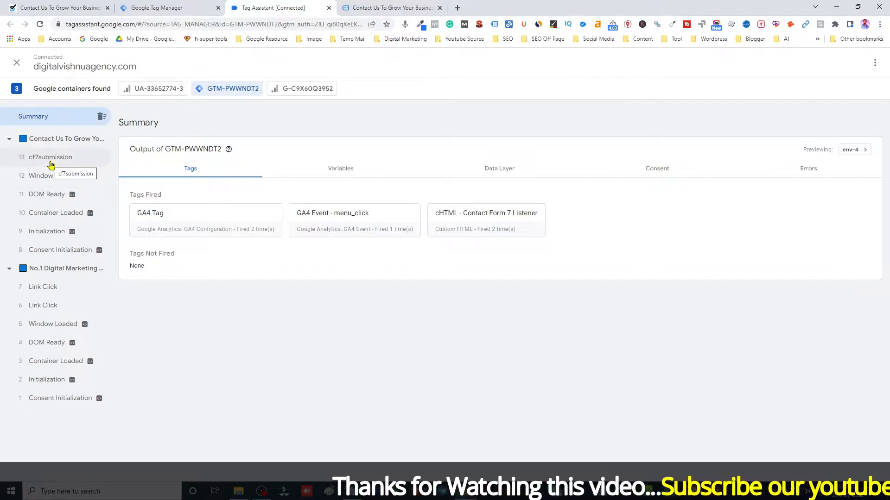
left_click(351, 496)
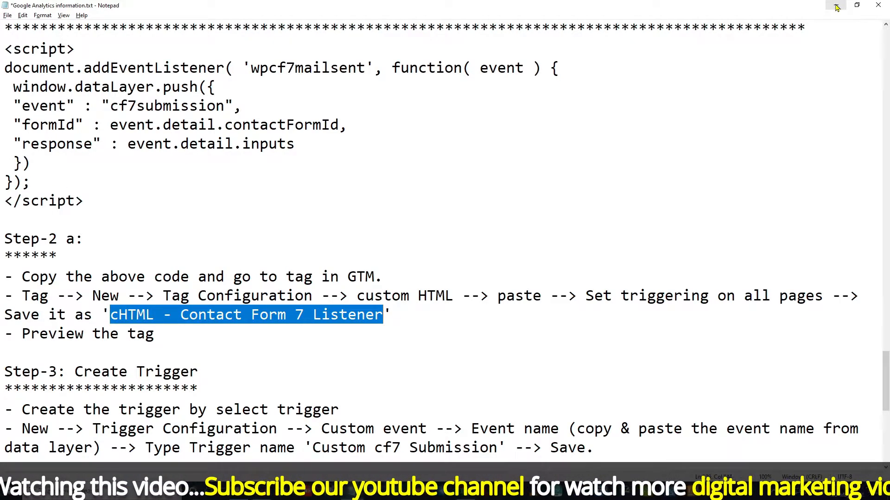
key("alt+Tab")
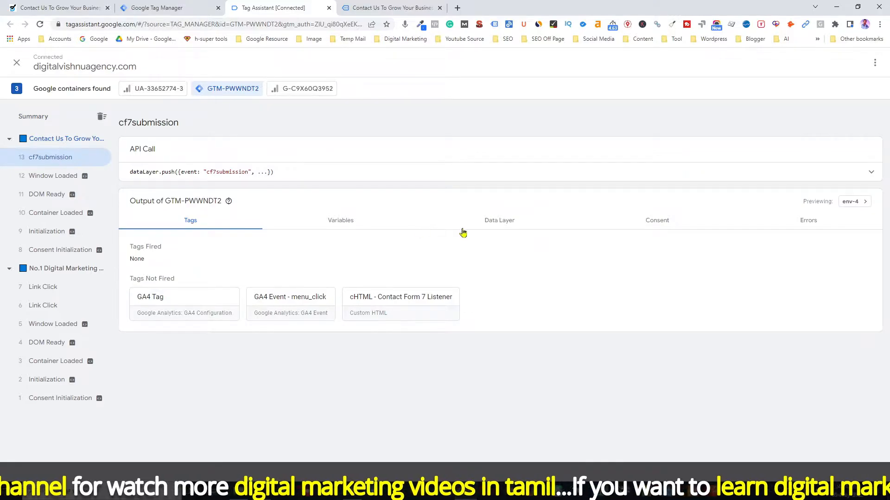
In the Data Layer output, select the formId: 2358 and event: "cf7submission" lines
left_click(496, 224)
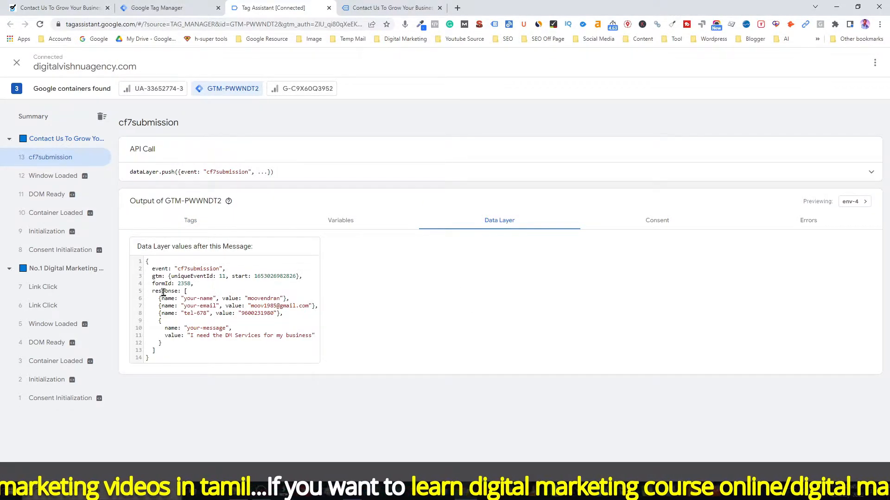
left_click_drag(152, 286, 191, 285)
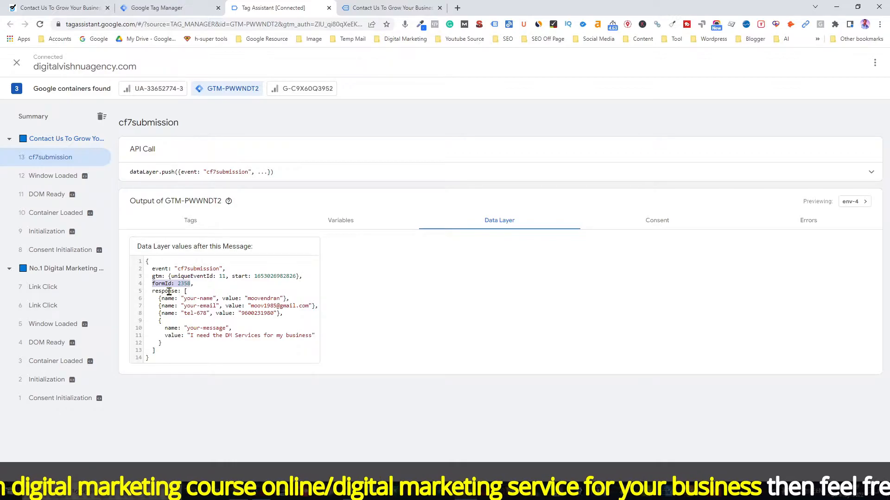
left_click_drag(152, 269, 222, 269)
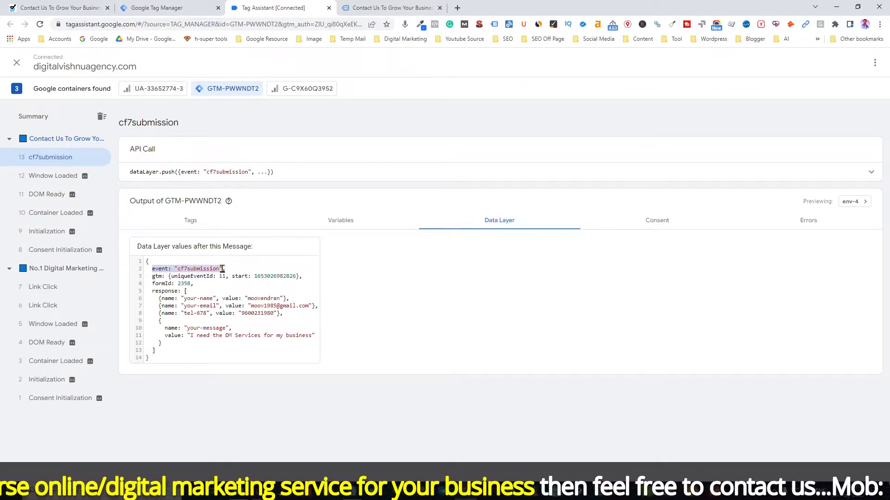
left_click(154, 269)
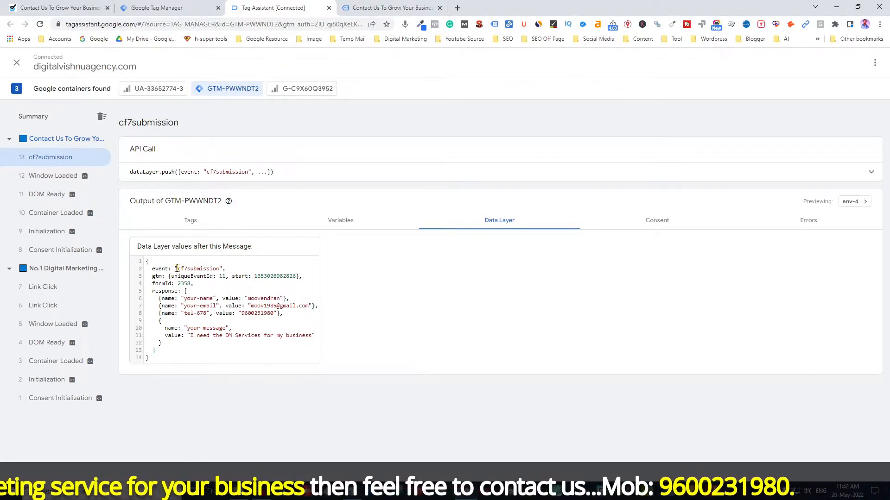
left_click_drag(153, 268, 220, 269)
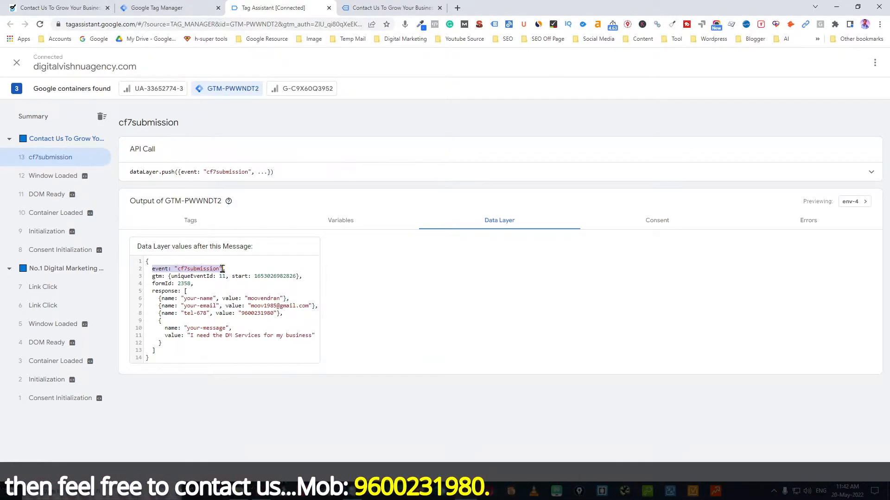
key("alt+Tab")
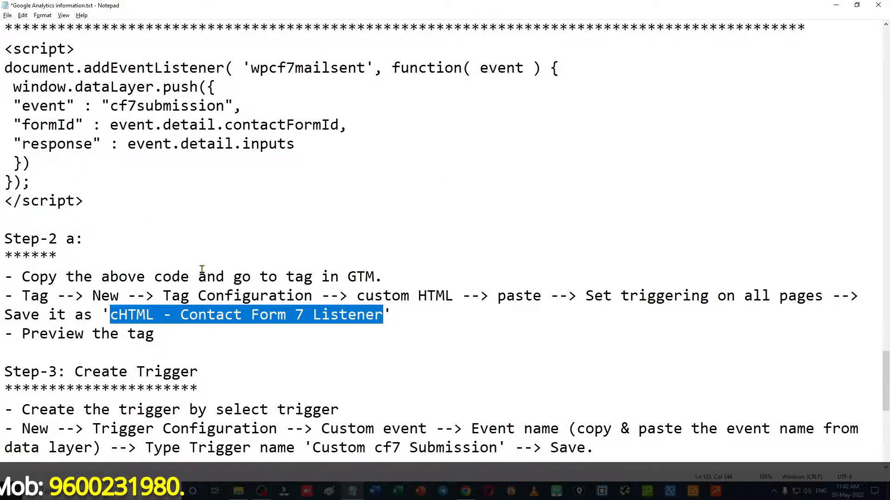
Add (event: "cf7submission") after the event name note in Notepad
scroll(202, 269, "up", 2)
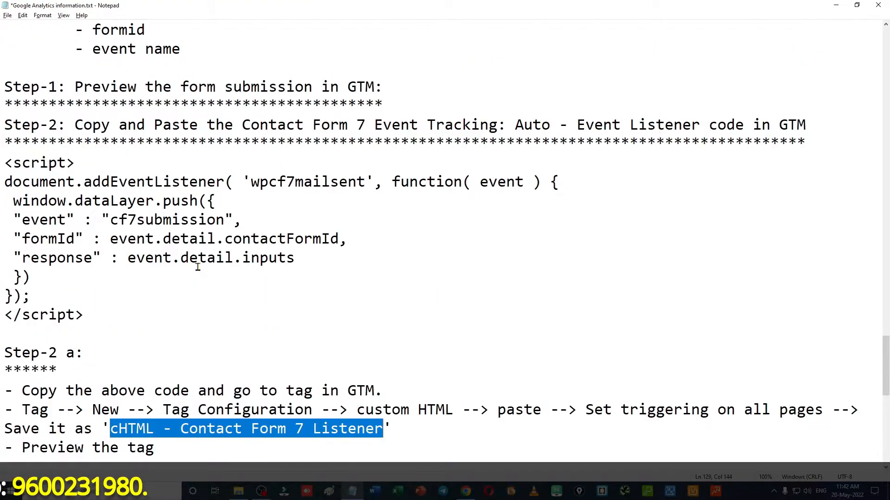
left_click(201, 49)
type("(")
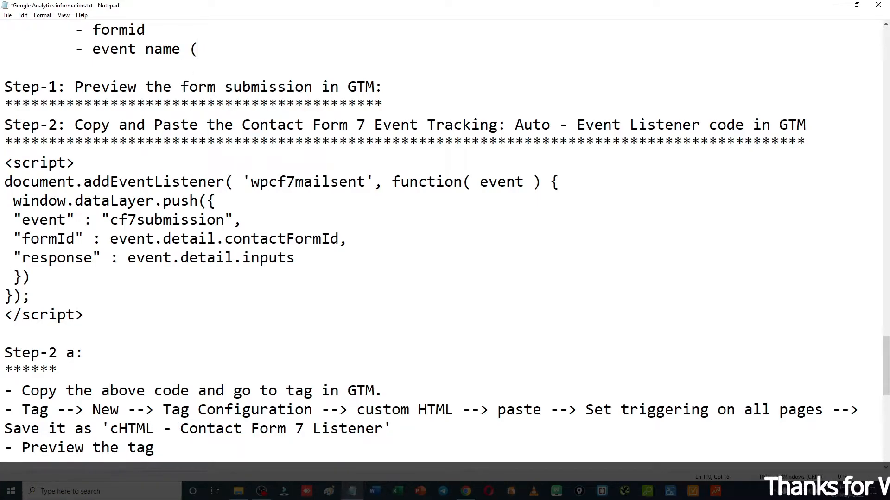
type("event: \"cf7submission\"")
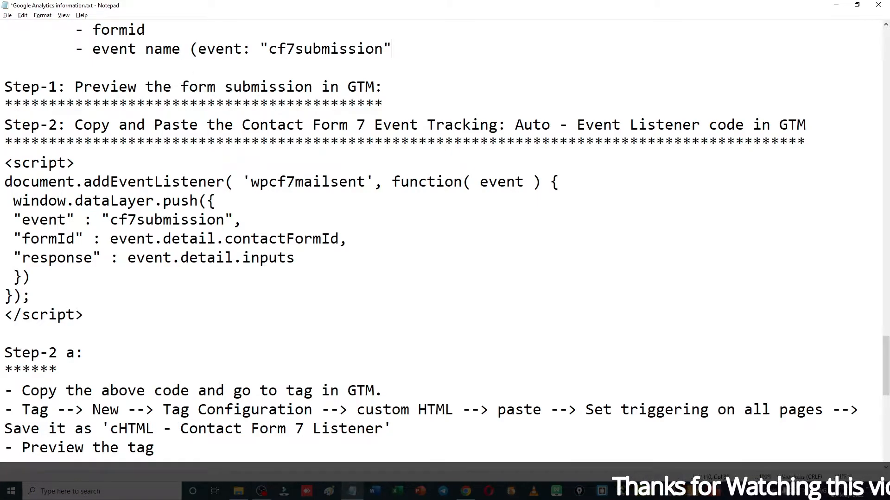
Copy formId: 2358 from Tag Assistant and paste it after the formid note
left_click(163, 28)
key("alt+Tab")
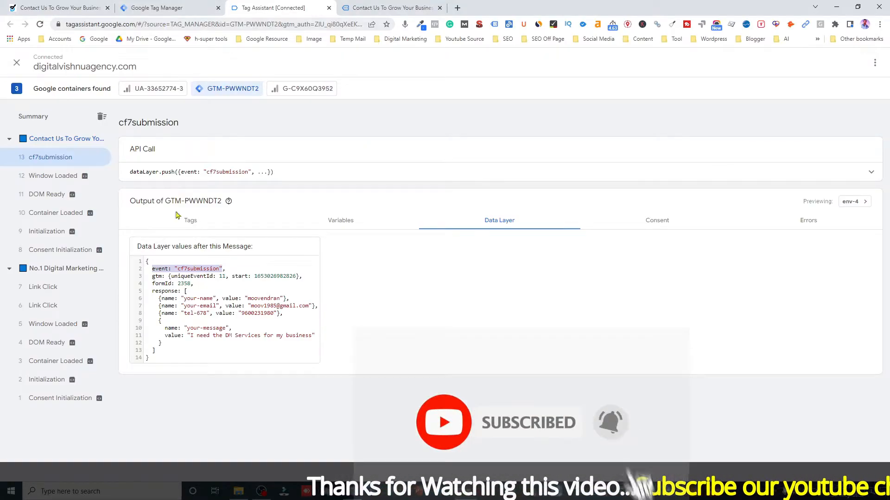
left_click_drag(152, 284, 191, 283)
key("ctrl+c")
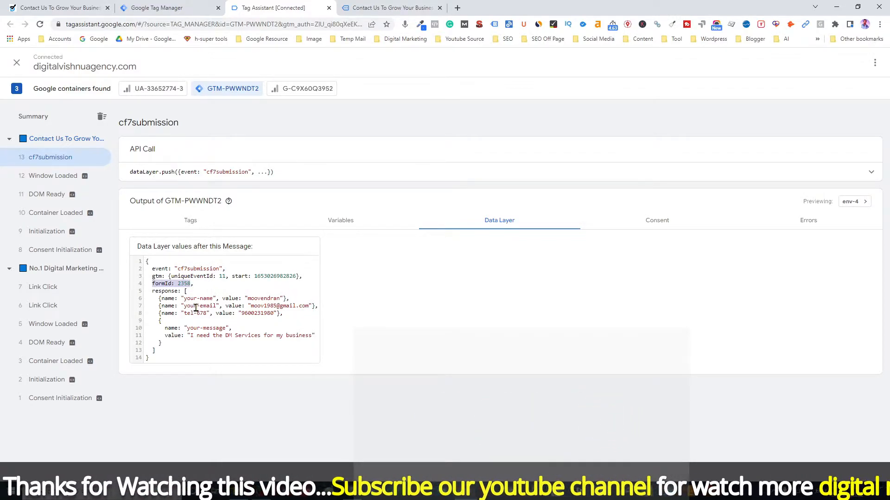
key("alt+Tab")
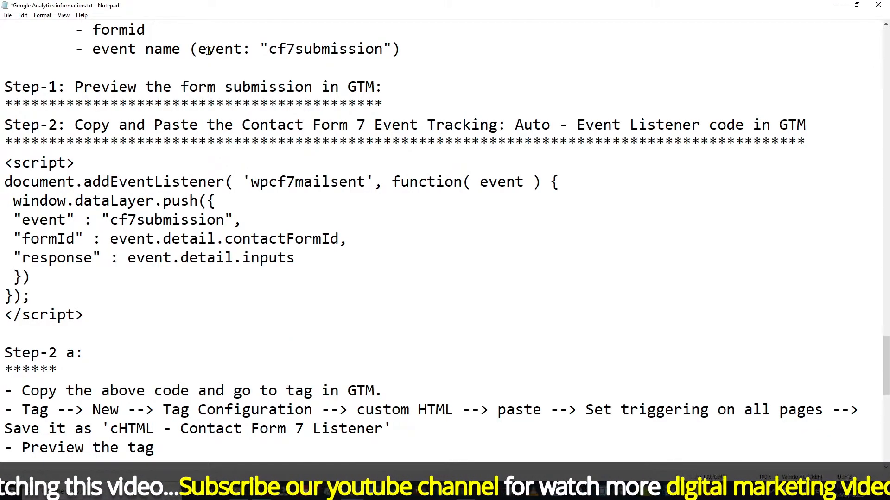
type("(")
key("ctrl+v")
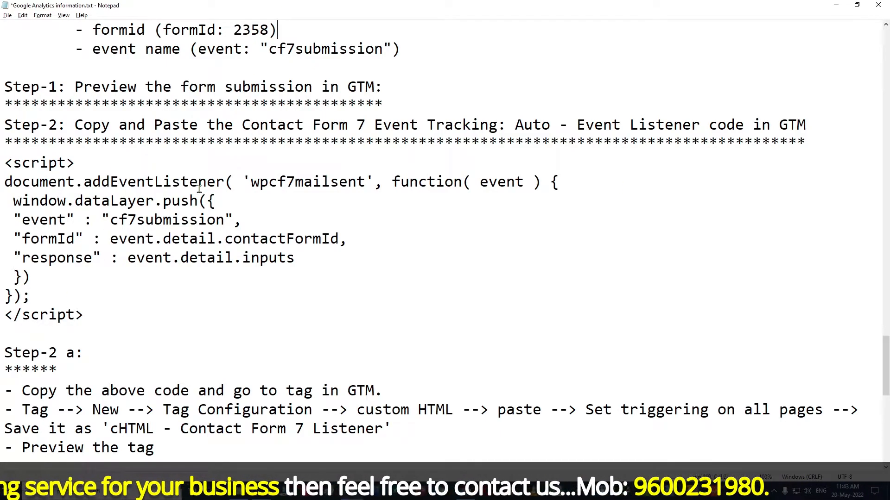
Close the website's Contact Us tab in Chrome
left_click_drag(886, 361, 885, 392)
key("alt+Tab")
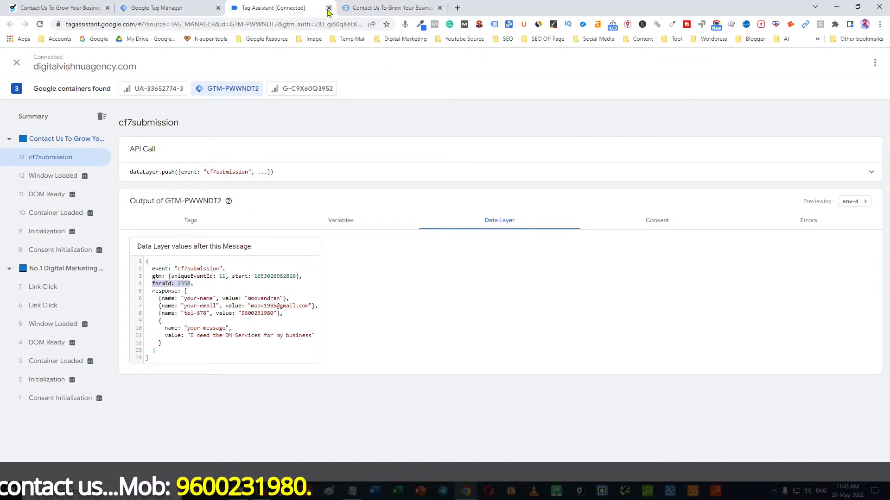
left_click(382, 6)
left_click(439, 8)
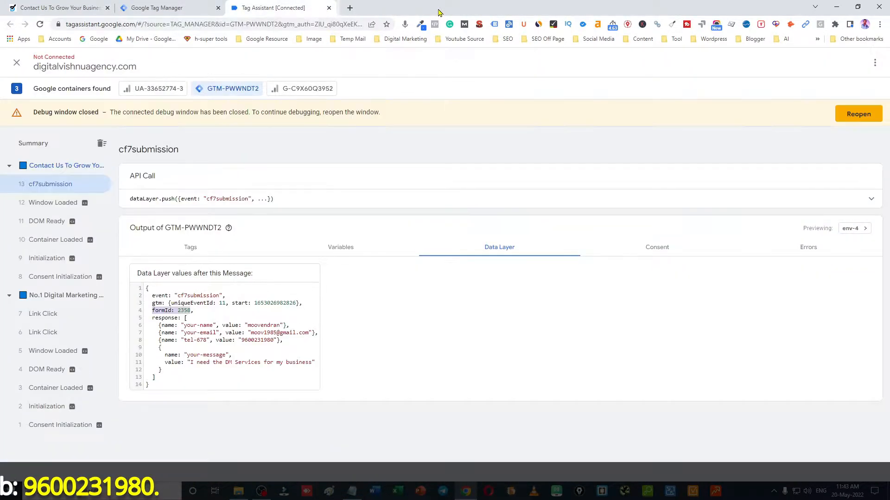
Close the debug tab and create a new Custom Event trigger, leaving the event name empty
left_click(329, 7)
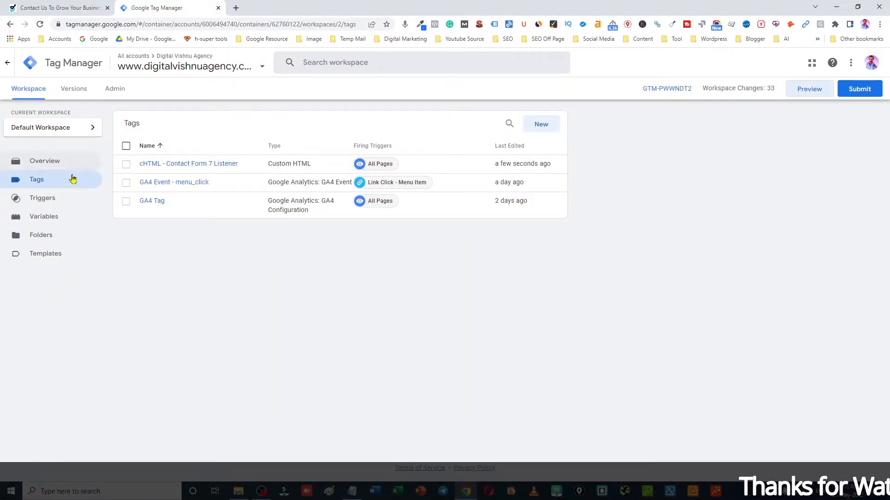
left_click(48, 204)
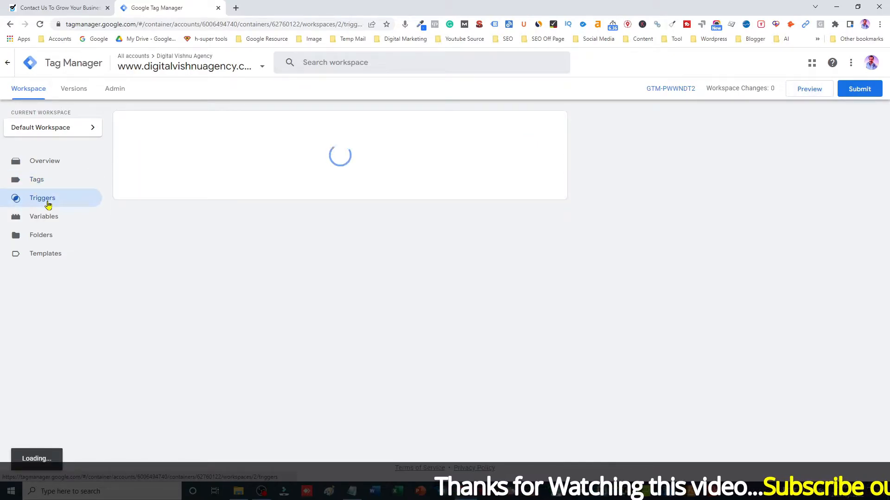
left_click(537, 128)
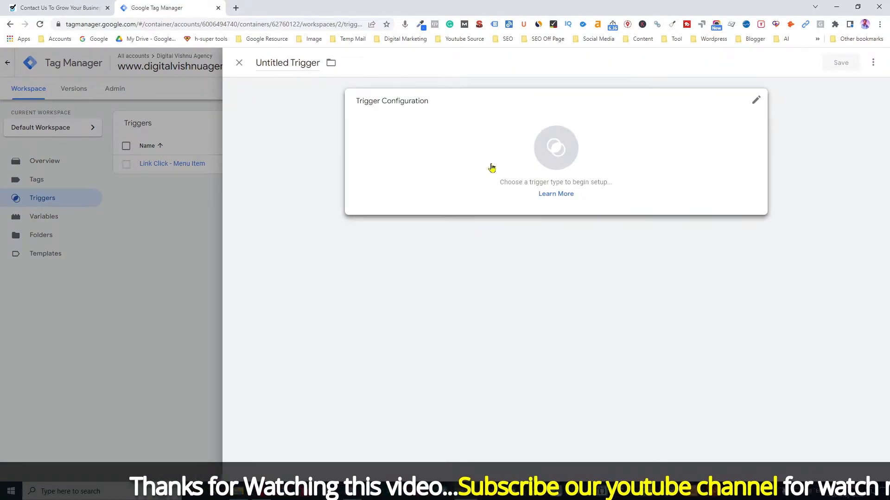
left_click(556, 148)
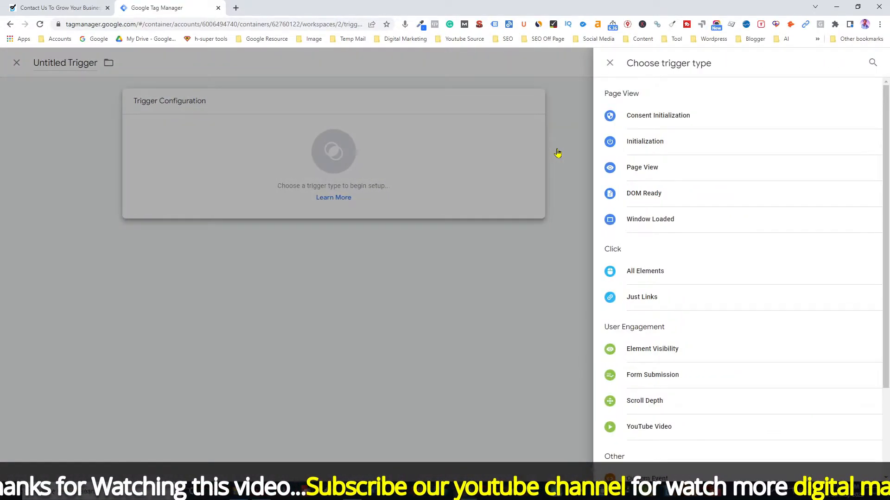
scroll(648, 417, "down", 1)
left_click(638, 449)
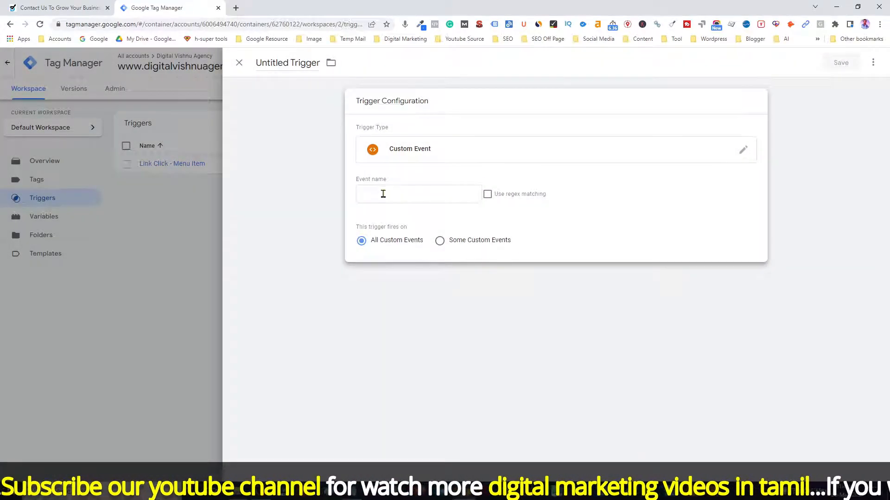
left_click(383, 193)
key("alt+Tab")
key("alt+Tab")
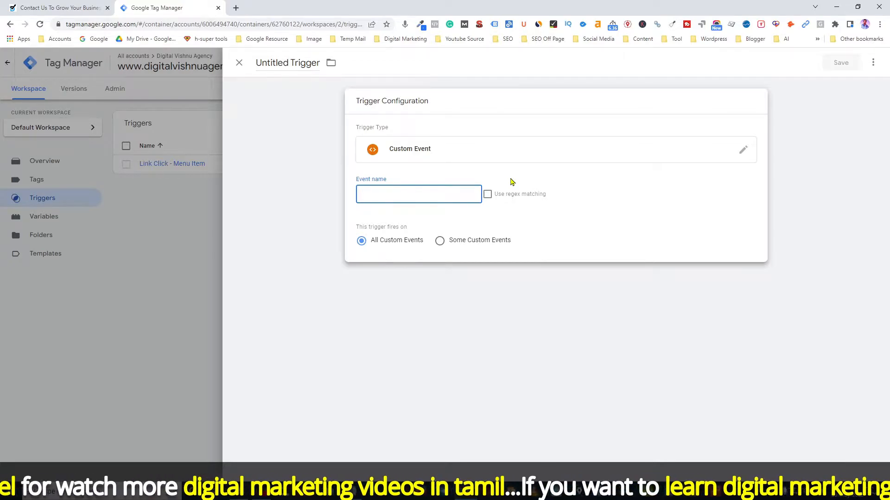
key("alt+Tab")
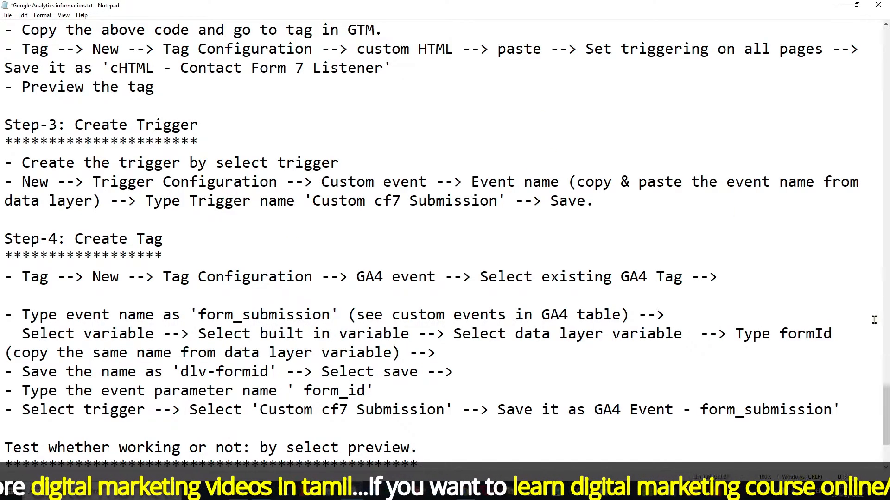
Copy cf7submission from the notes into the trigger's Event name field
left_click_drag(886, 410, 885, 343)
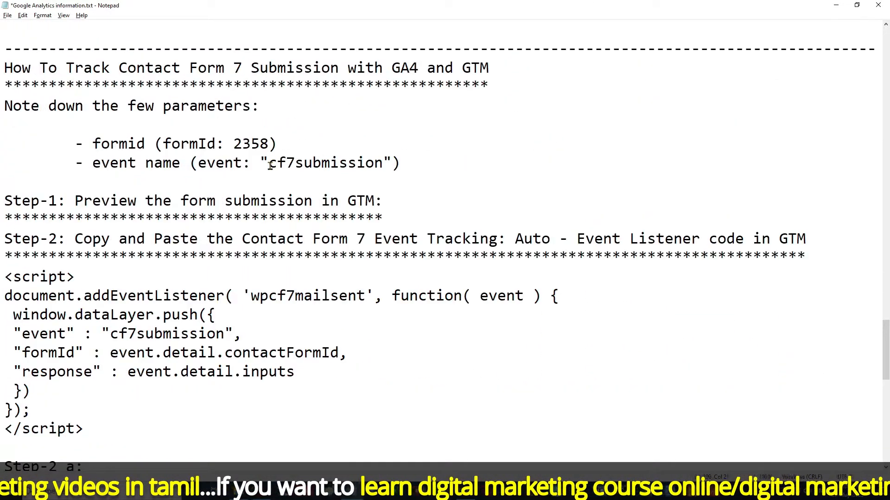
left_click_drag(270, 165, 384, 163)
key("ctrl+c")
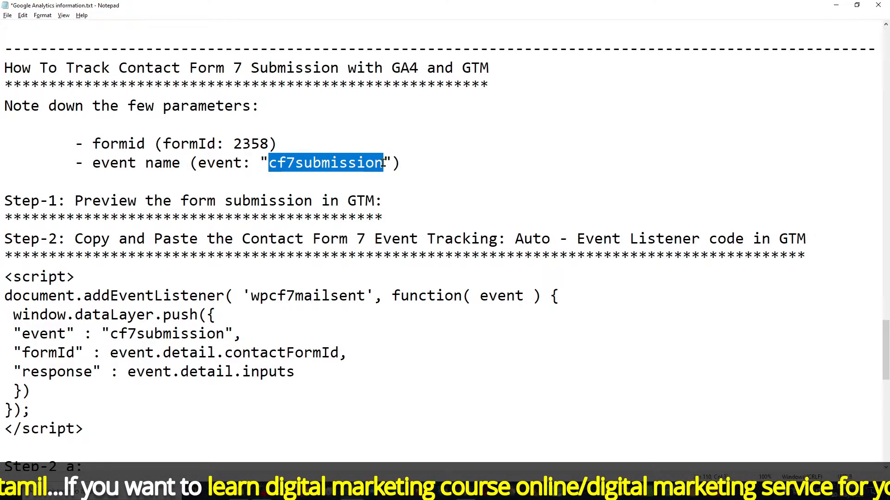
key("alt+Tab")
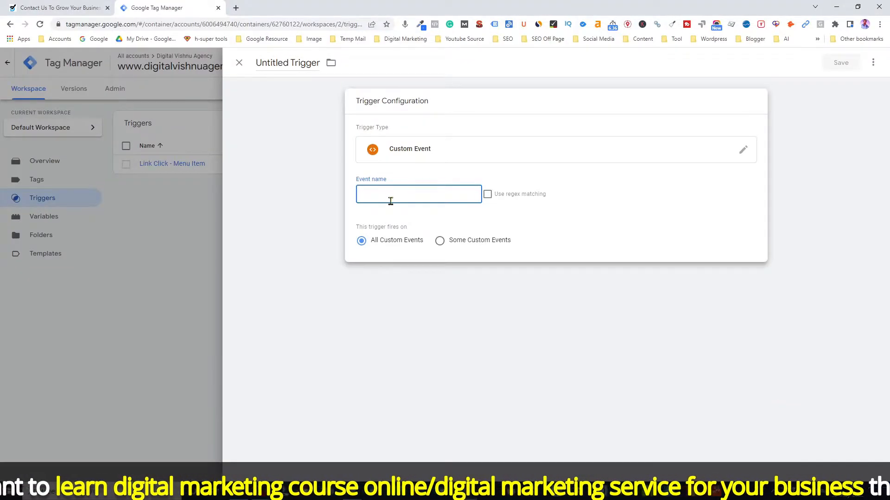
key("ctrl+v")
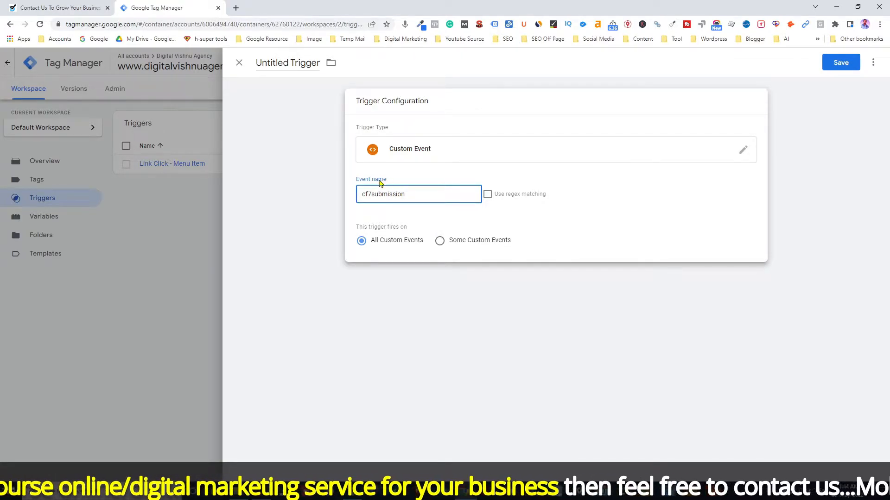
key("alt+Tab")
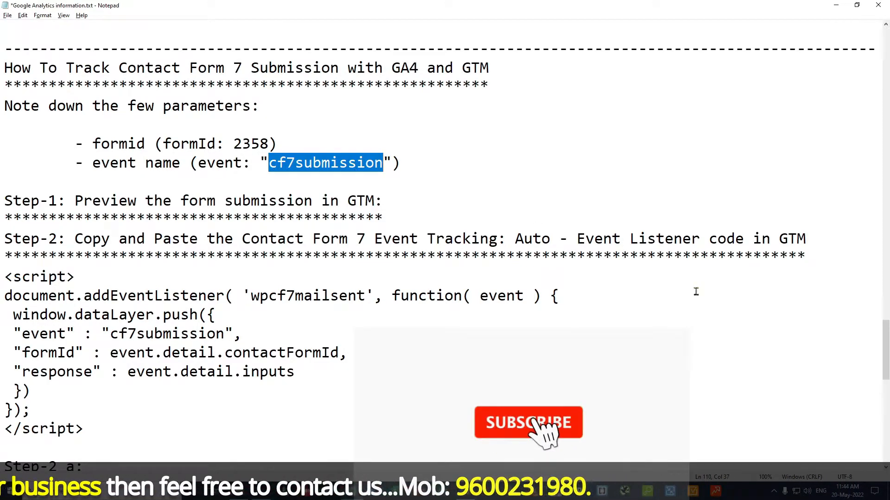
Name the trigger 'Custom cf7 Submission' and save it
left_click_drag(887, 358, 885, 393)
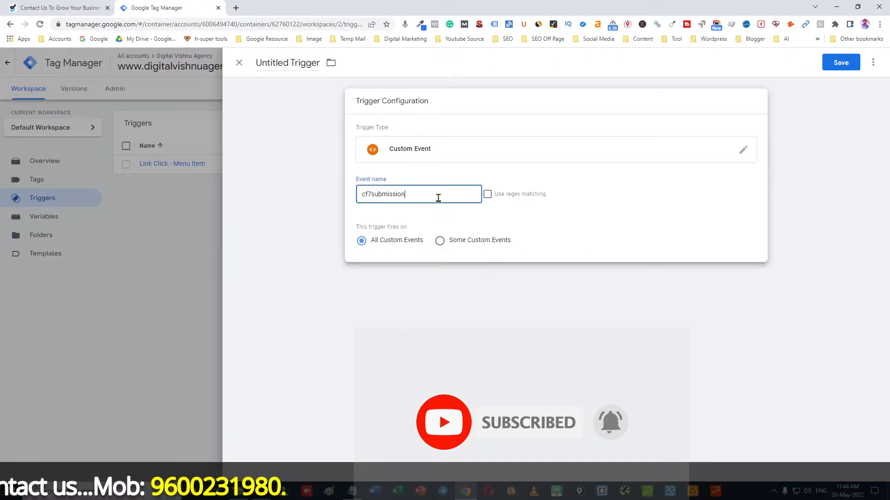
left_click(288, 62)
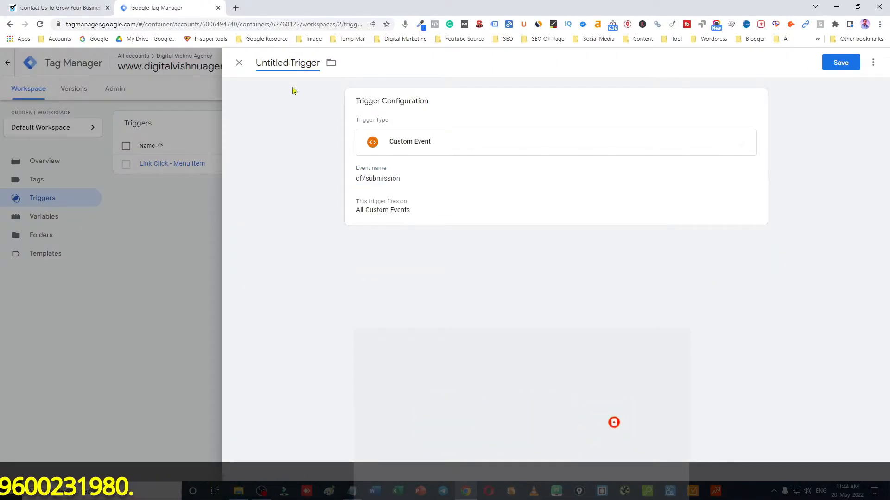
key("alt+Tab")
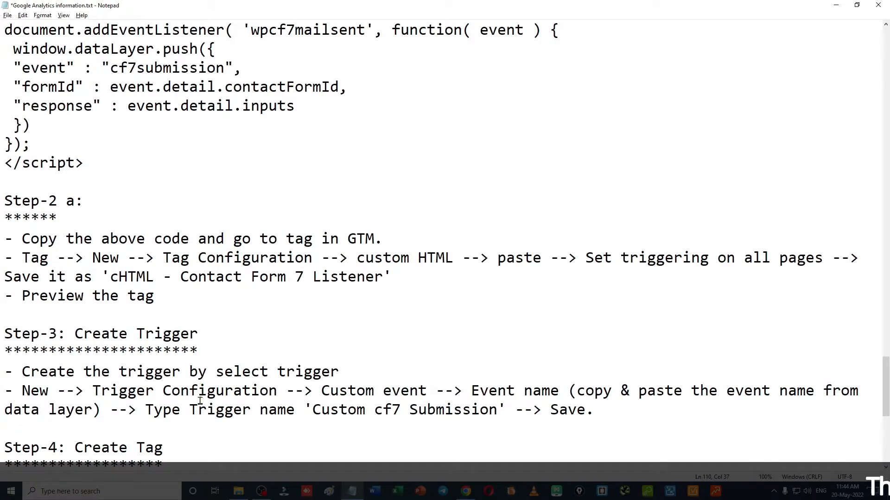
left_click_drag(313, 411, 495, 414)
key("ctrl+c")
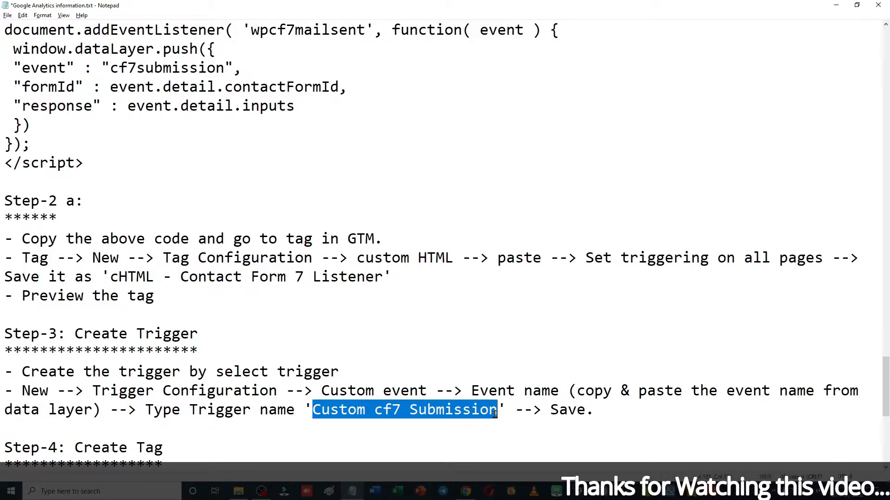
key("alt+Tab")
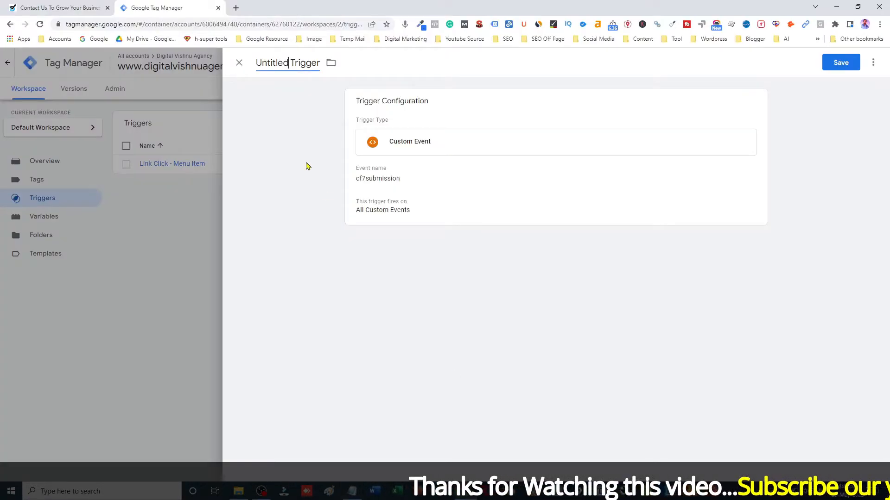
key("ctrl+a")
key("ctrl+v")
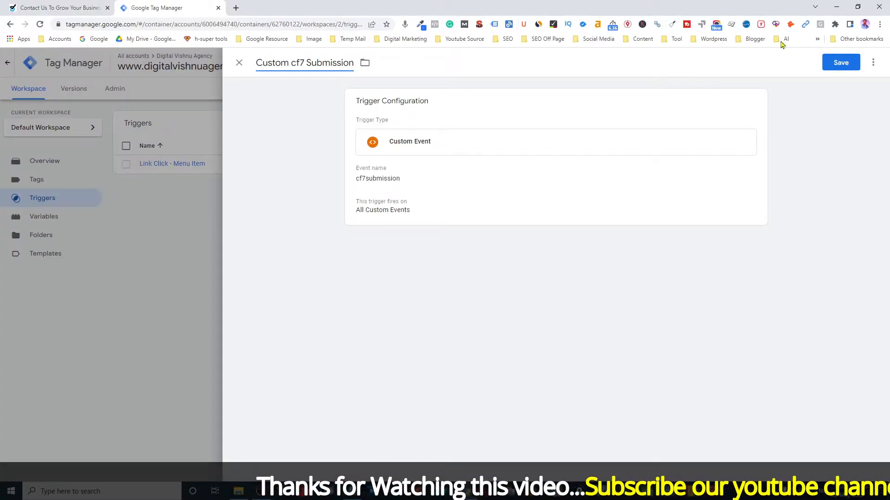
left_click(842, 63)
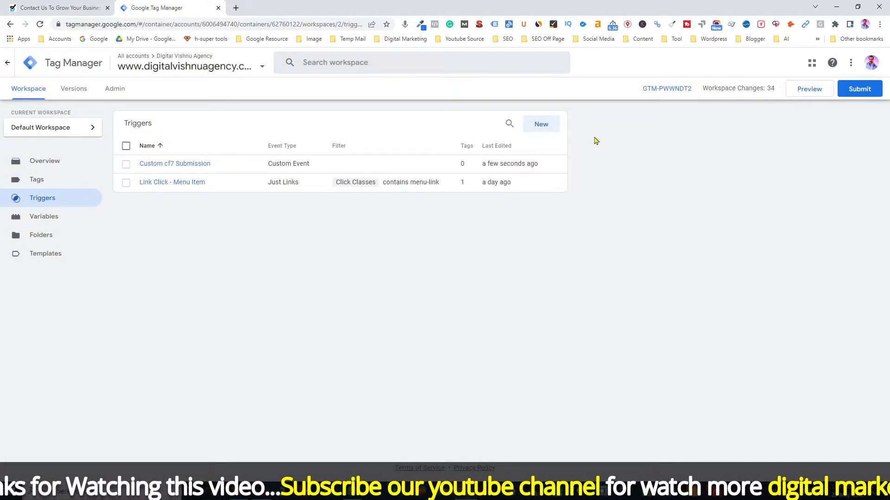
Create a new Google Analytics: GA4 Event tag with GA4 Tag as its configuration tag
left_click(36, 186)
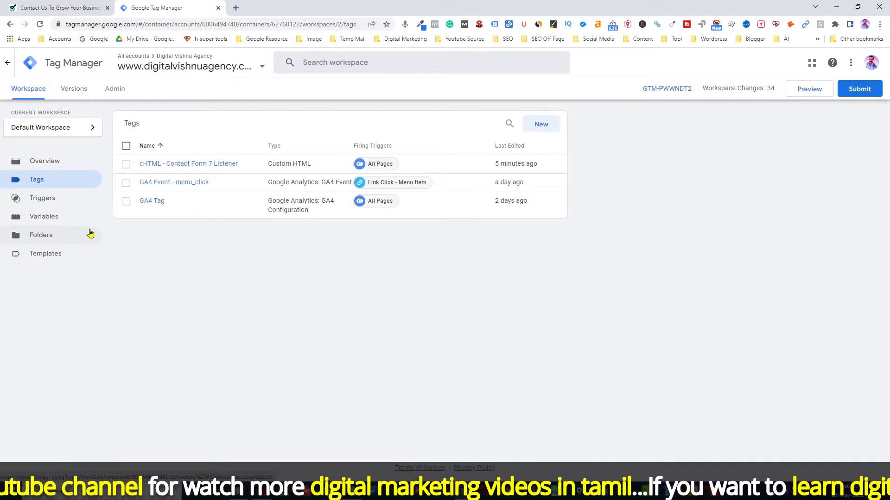
left_click(537, 129)
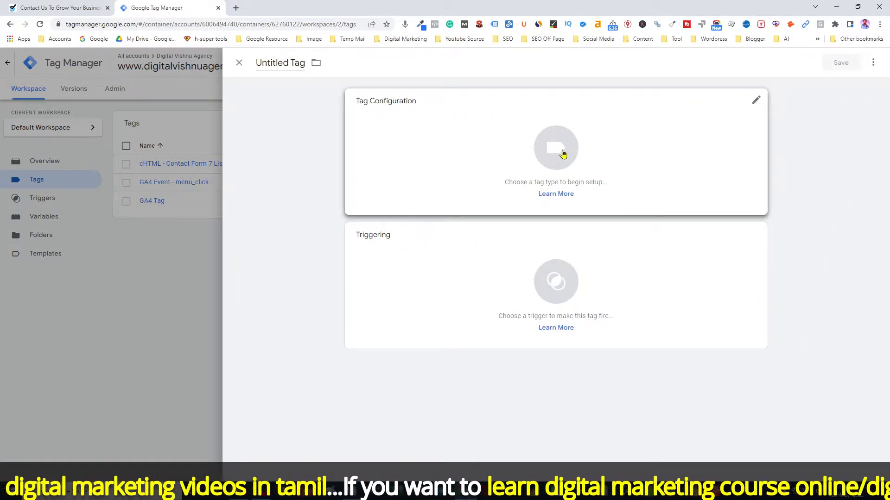
left_click(562, 154)
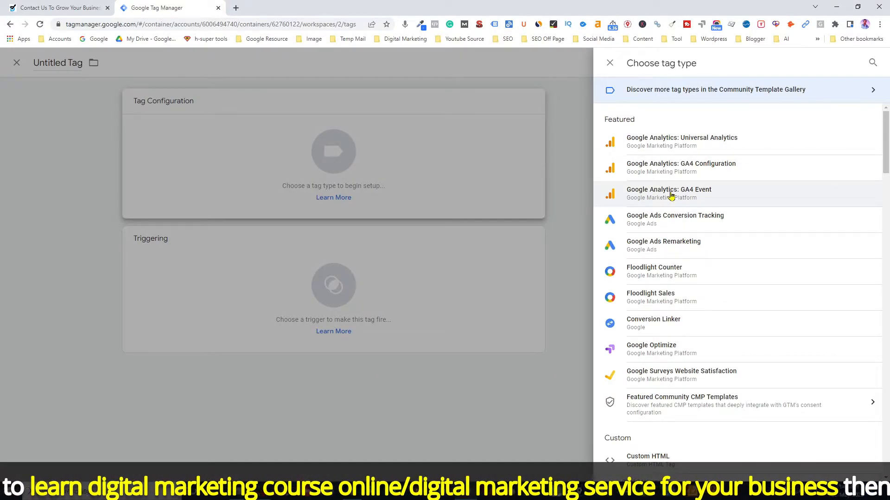
left_click(673, 195)
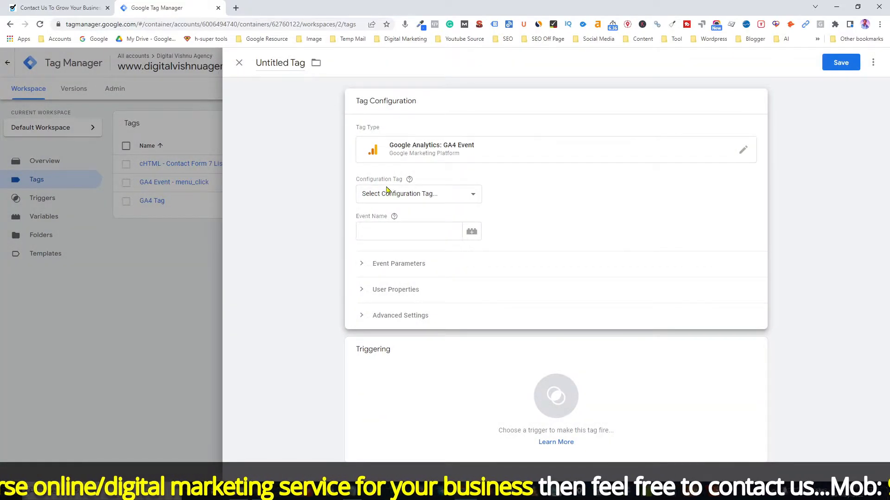
left_click(420, 194)
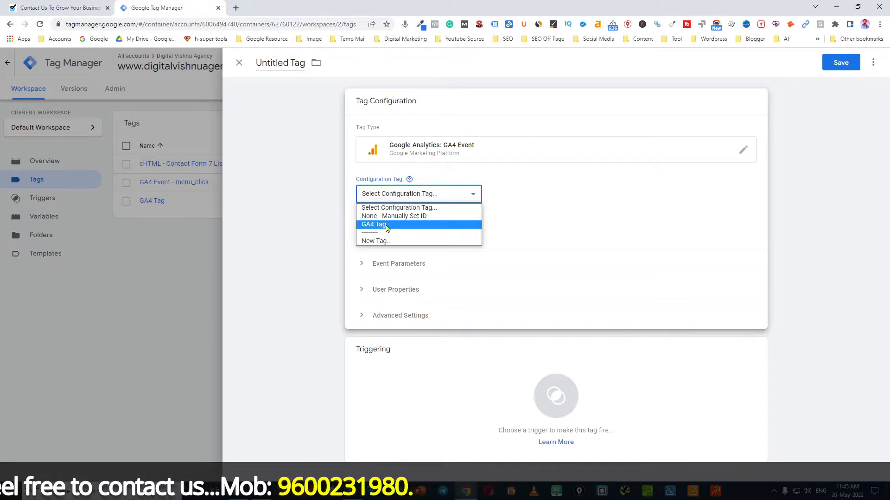
left_click(387, 228)
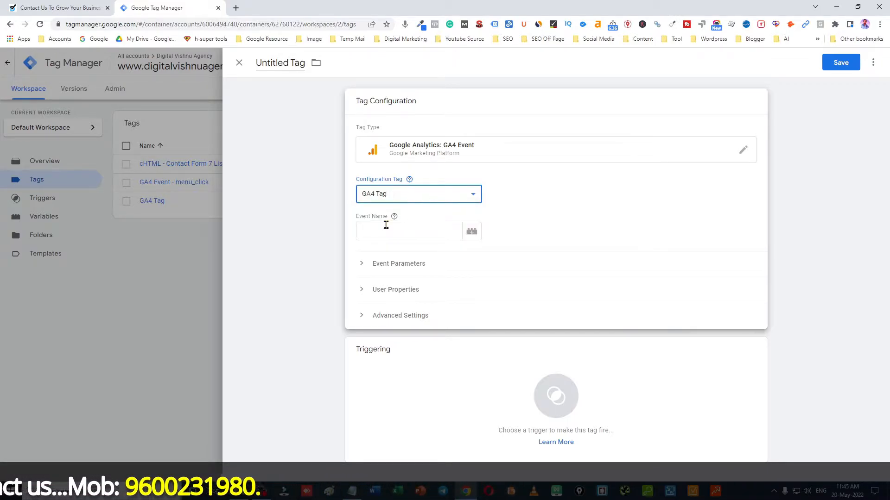
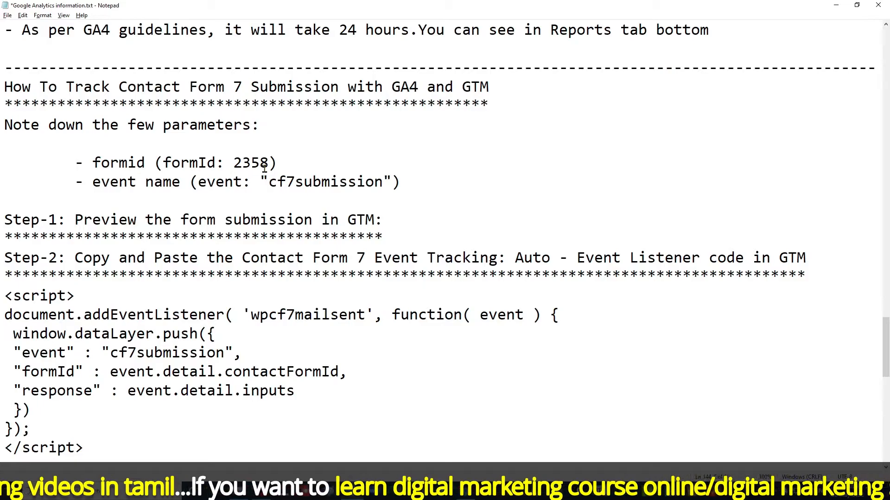
Back in the tag editor, start a new variable from the form_id Value field's variable list
left_click_drag(886, 360, 885, 424)
key("alt+Tab")
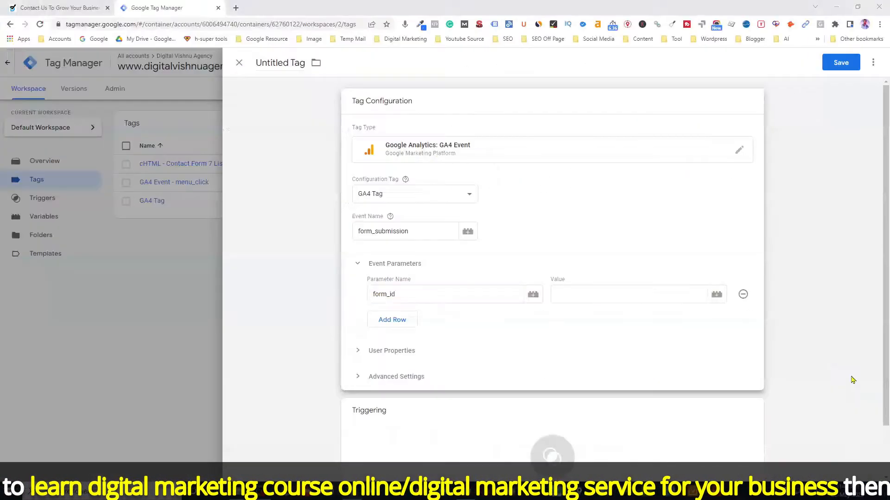
left_click(716, 295)
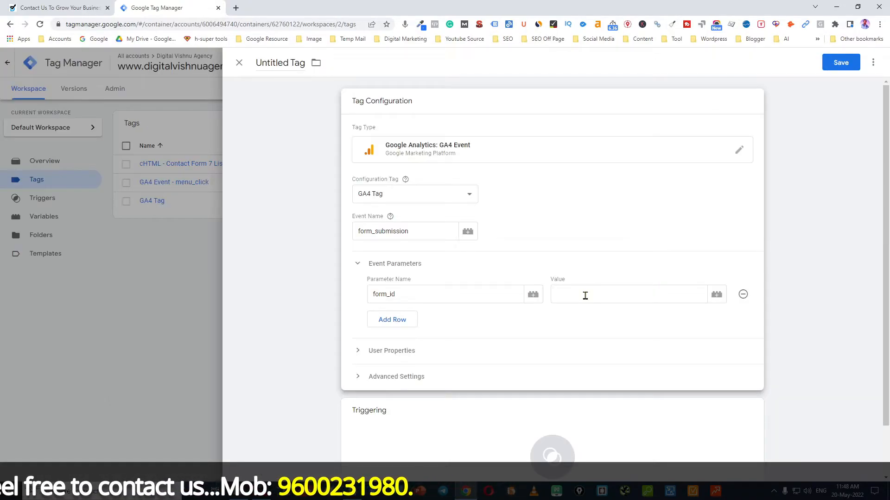
left_click(717, 295)
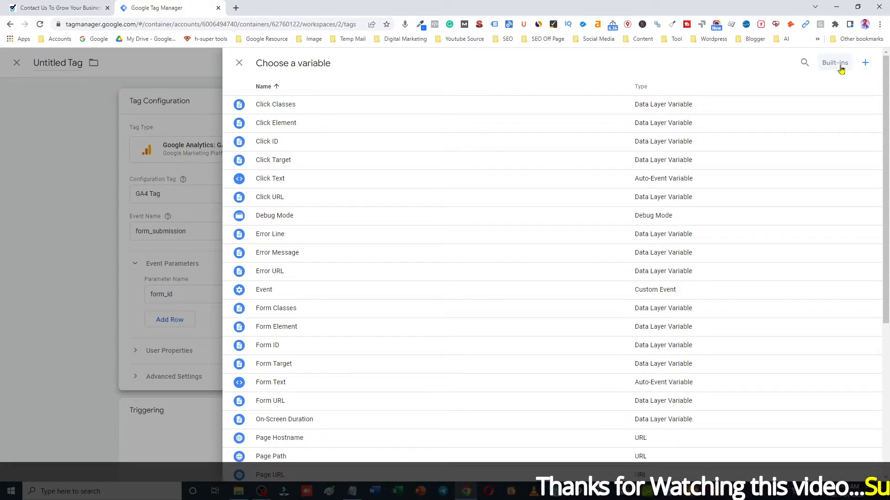
left_click(865, 63)
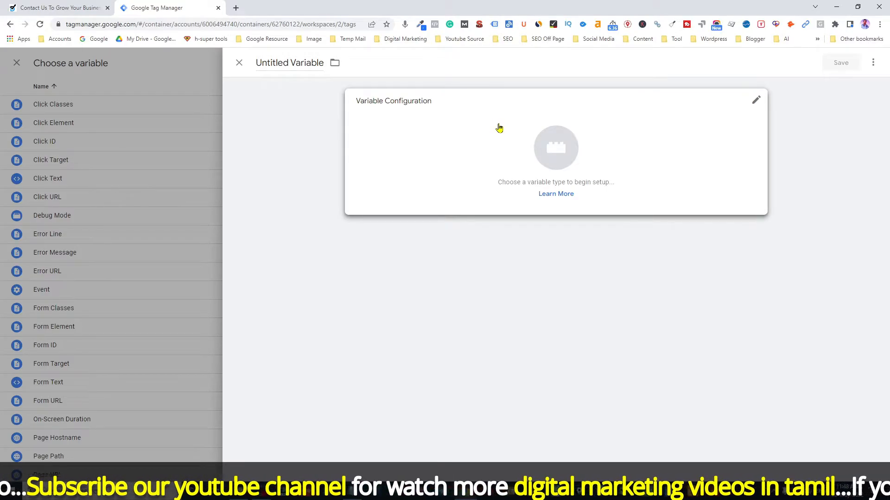
Make the new variable a Data Layer Variable using the form_id key copied from the notes
left_click(557, 149)
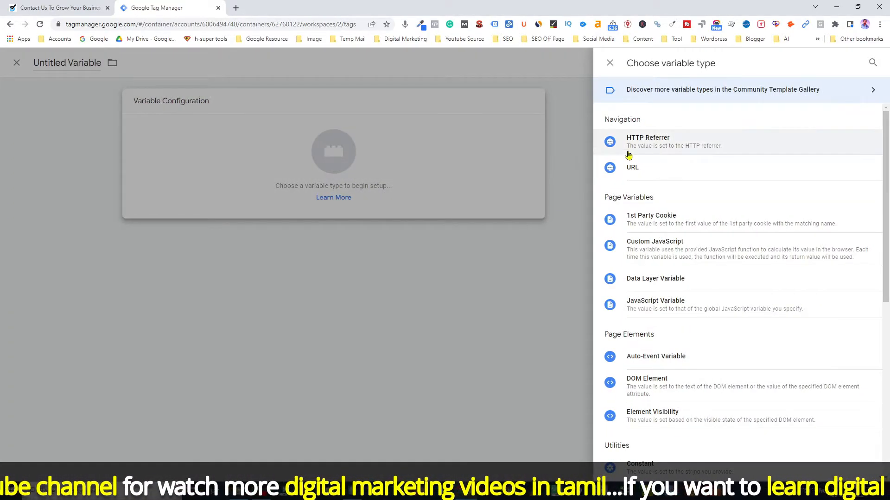
left_click(681, 286)
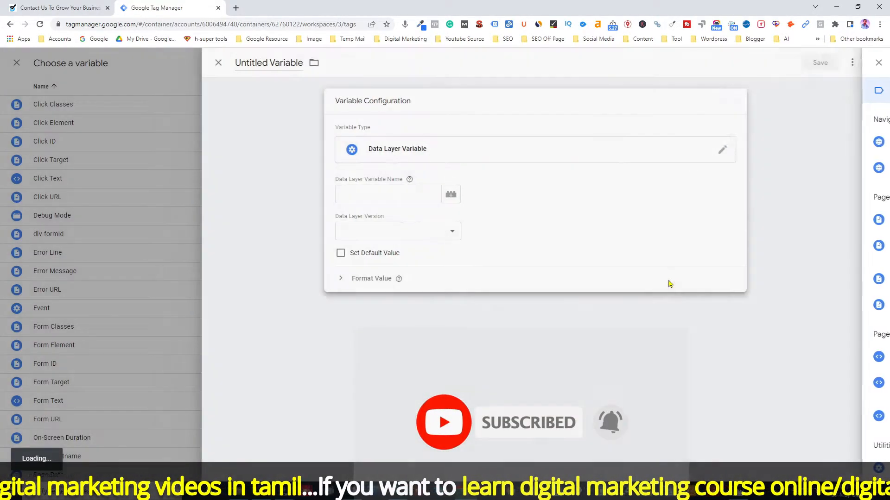
left_click(384, 195)
key("alt+Tab")
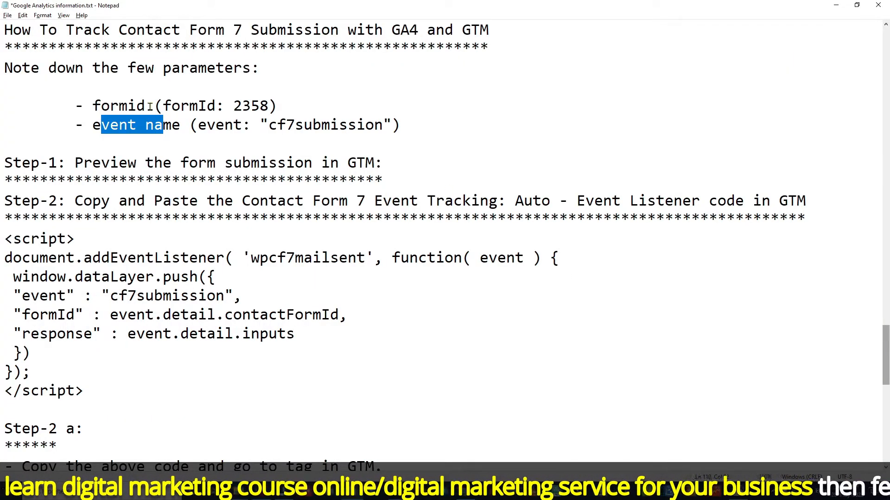
left_click_drag(164, 105, 214, 106)
key("ctrl+c")
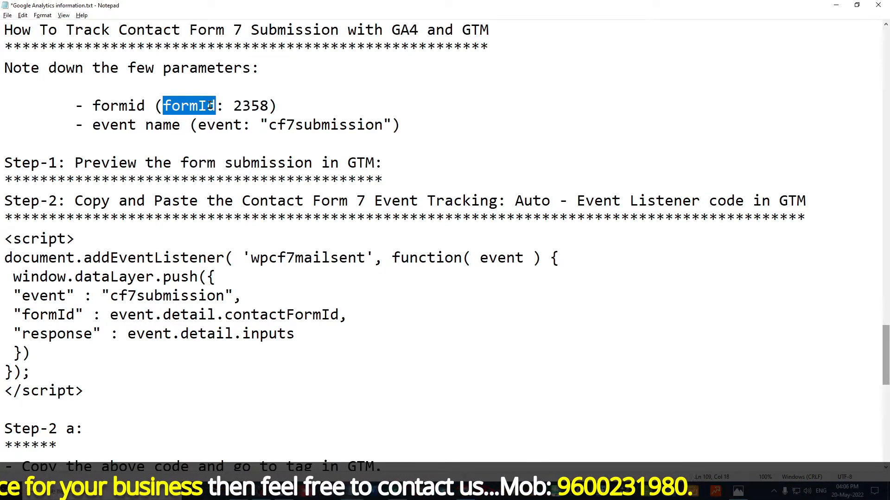
key("alt+Tab")
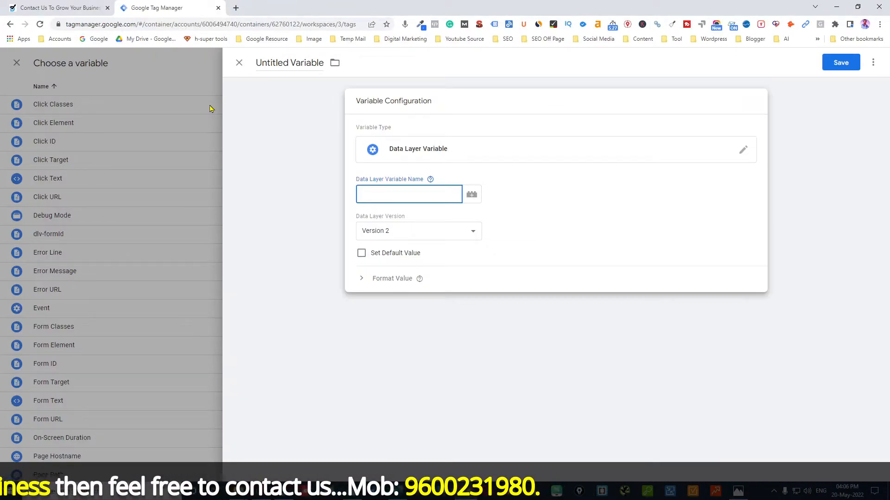
key("ctrl+v")
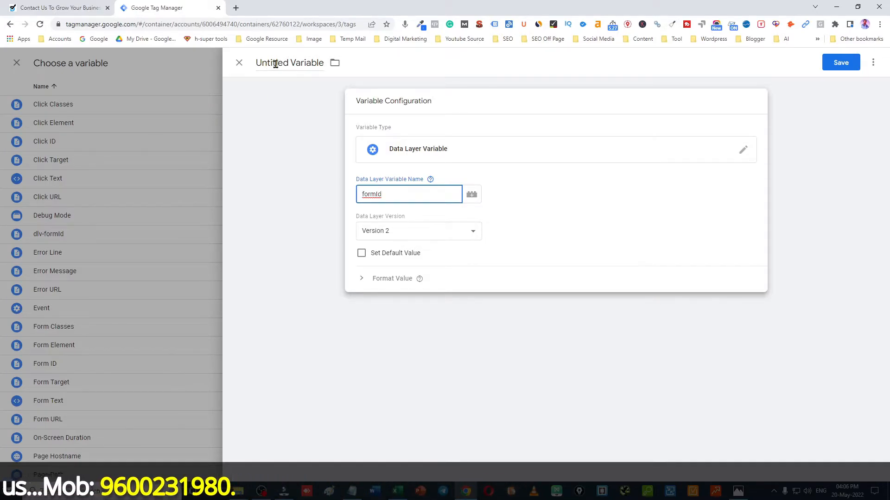
Rename the variable 'dlv-formid' and save it
left_click(294, 64)
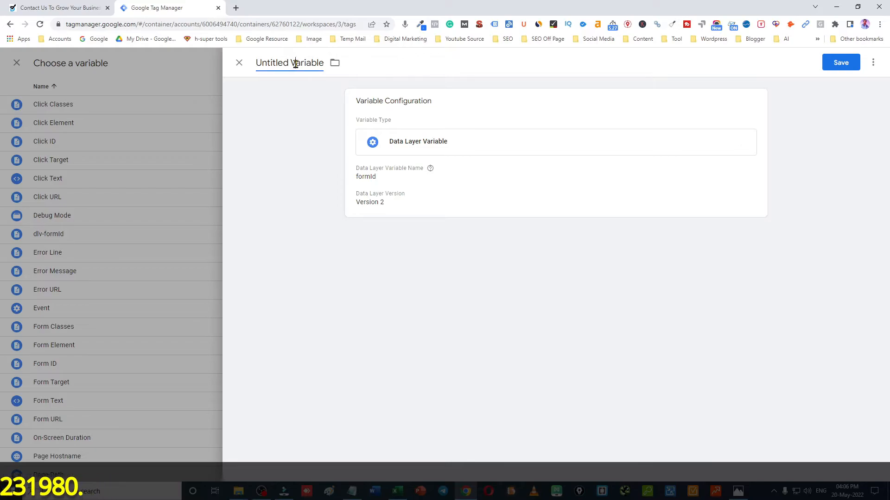
key("ctrl+a")
key("BackSpace")
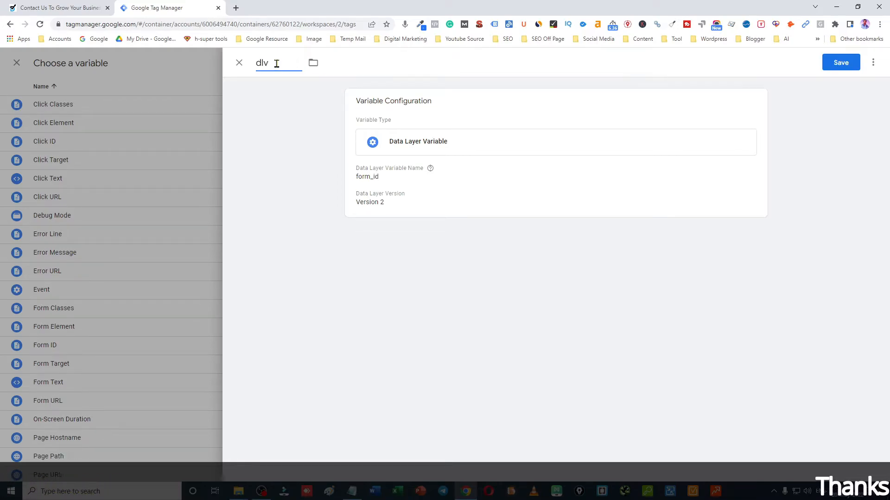
type("dlv-formid")
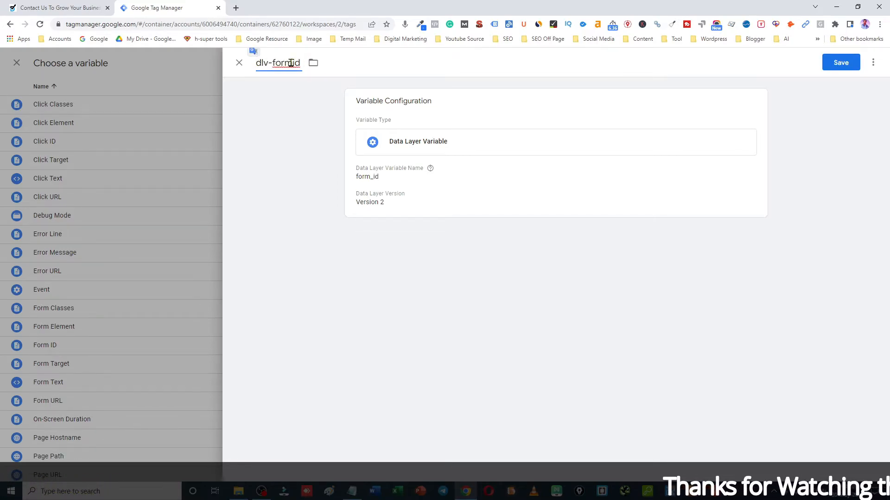
left_click(258, 69)
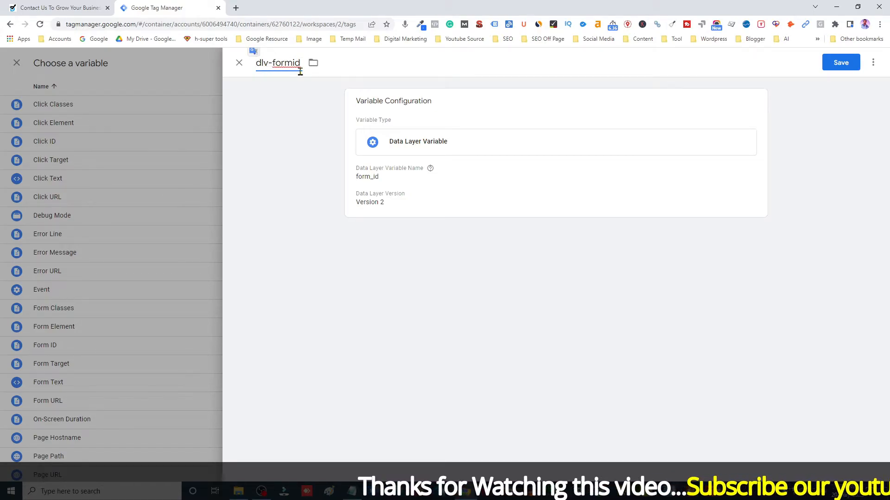
left_click(843, 66)
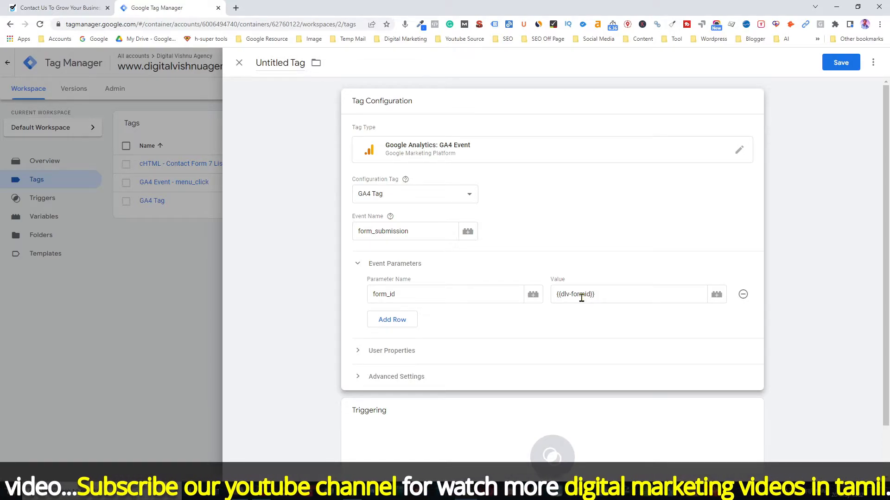
Discard an extra new variable and set the tag to fire on Custom cf7 Submission
left_click(717, 295)
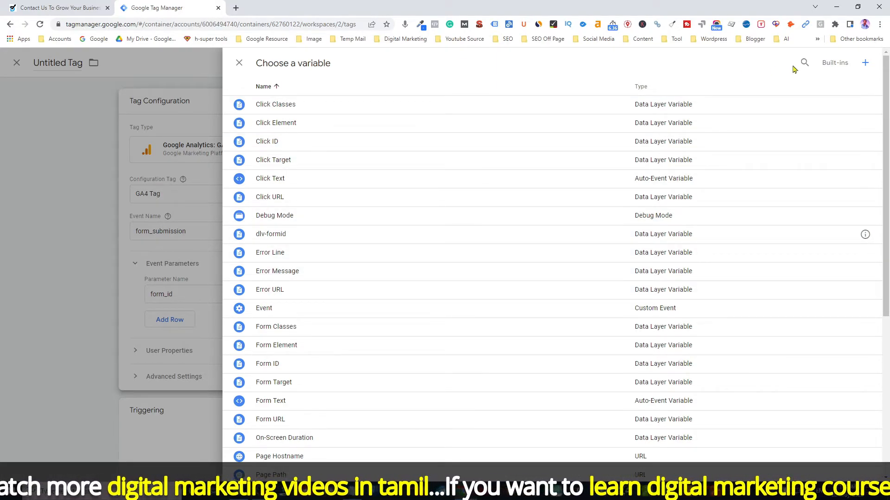
left_click(867, 66)
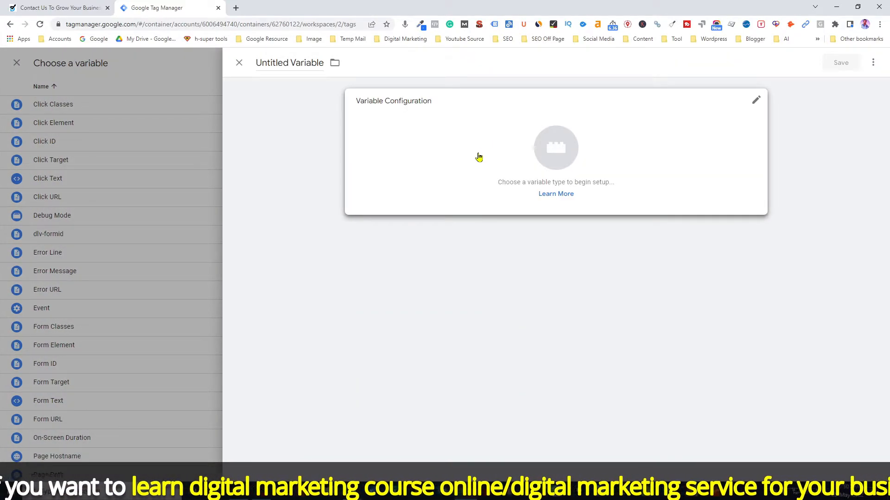
left_click(239, 63)
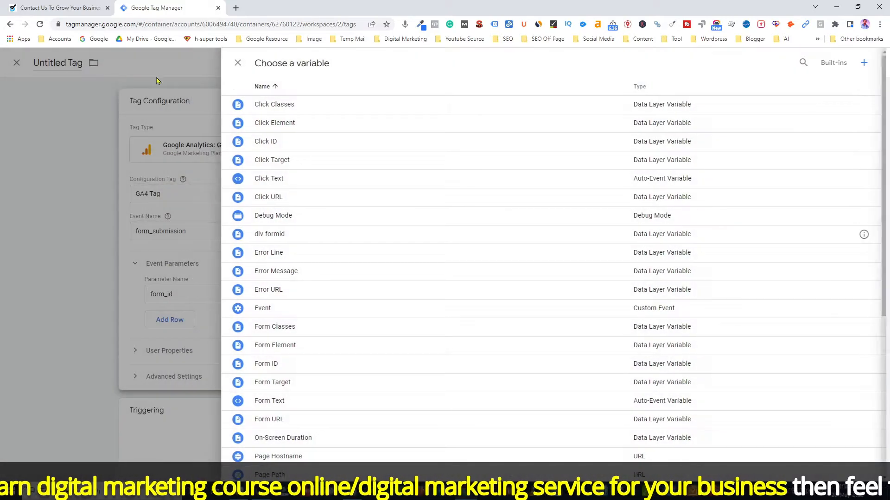
left_click(238, 63)
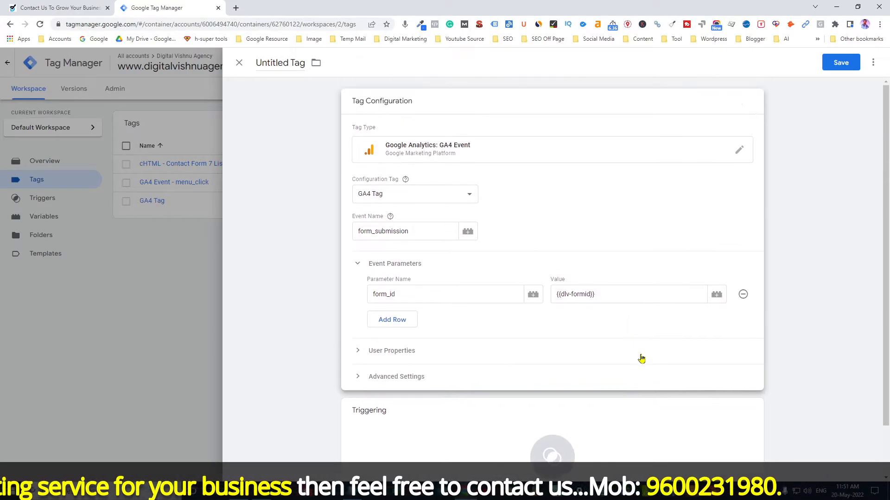
scroll(642, 358, "down", 1)
left_click(553, 413)
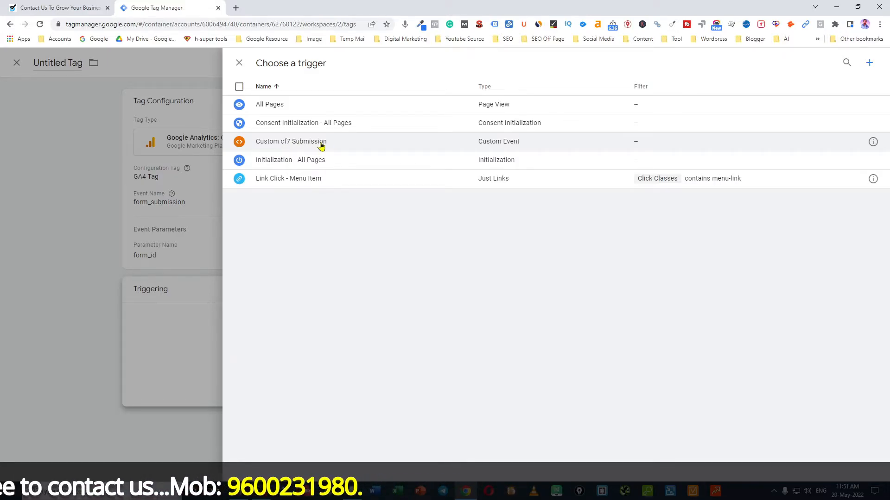
left_click(318, 147)
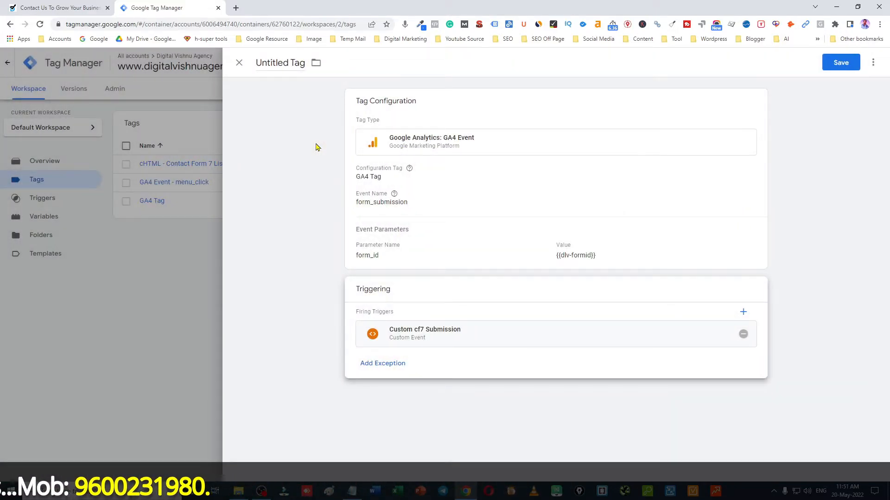
Name the tag 'GA4 Event - form_submission' and save it
left_click(279, 65)
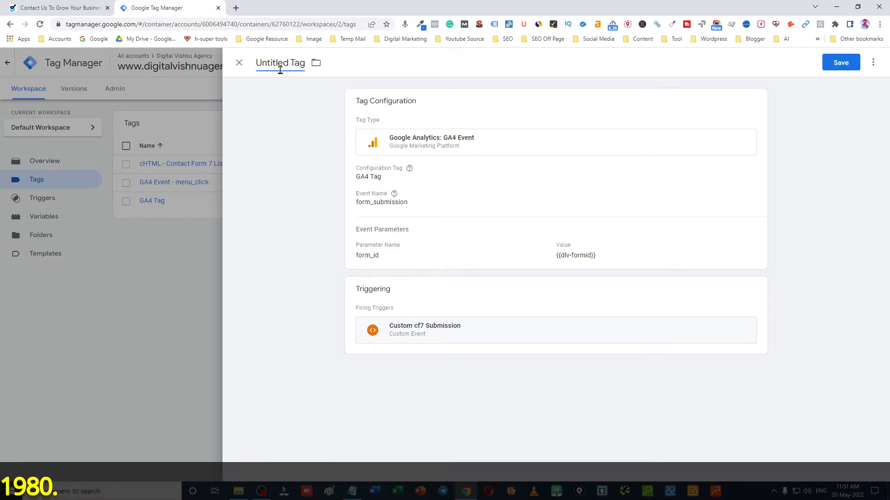
key("ctrl+a")
key("BackSpace")
type("GA4 Event - form_submission")
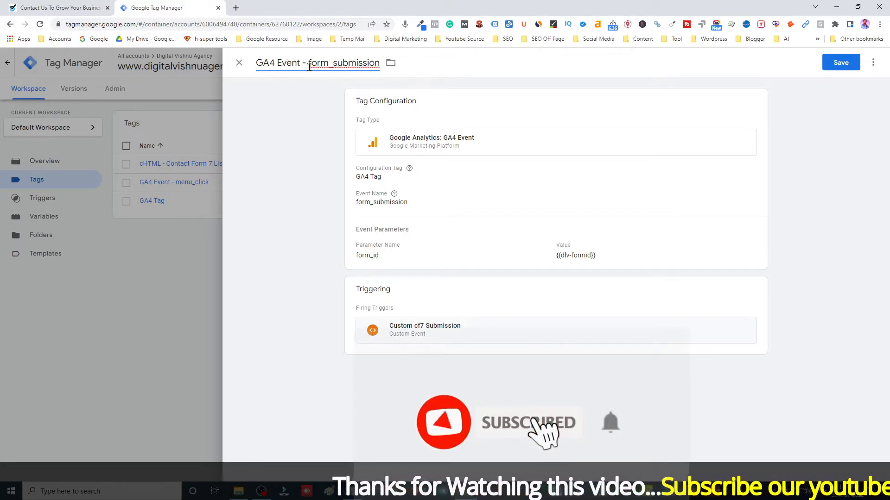
left_click(841, 65)
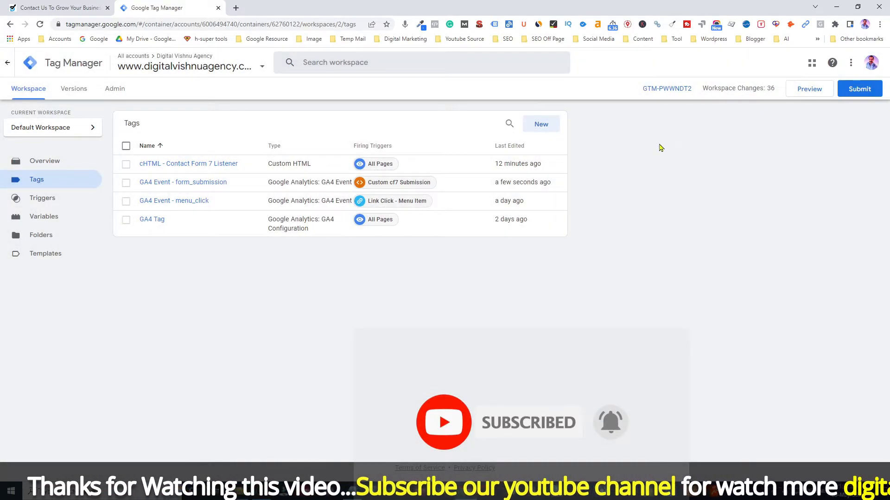
Launch Preview and connect Tag Assistant to digitalvishnuagency.com in debug mode
left_click(806, 92)
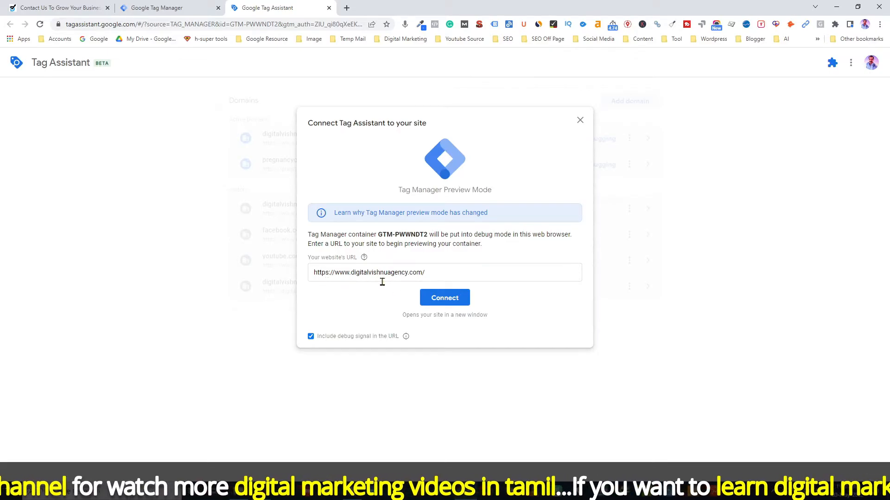
left_click(446, 302)
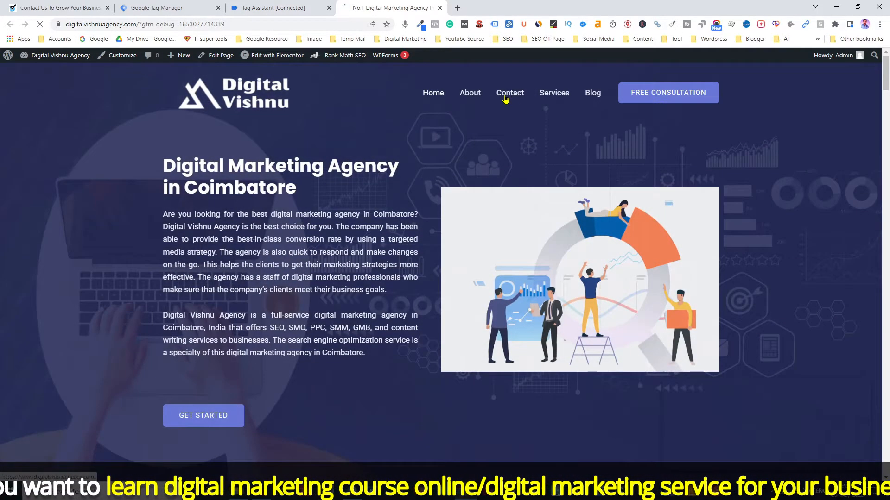
On the Contact page, fill in a test name, email address and phone number
left_click(505, 97)
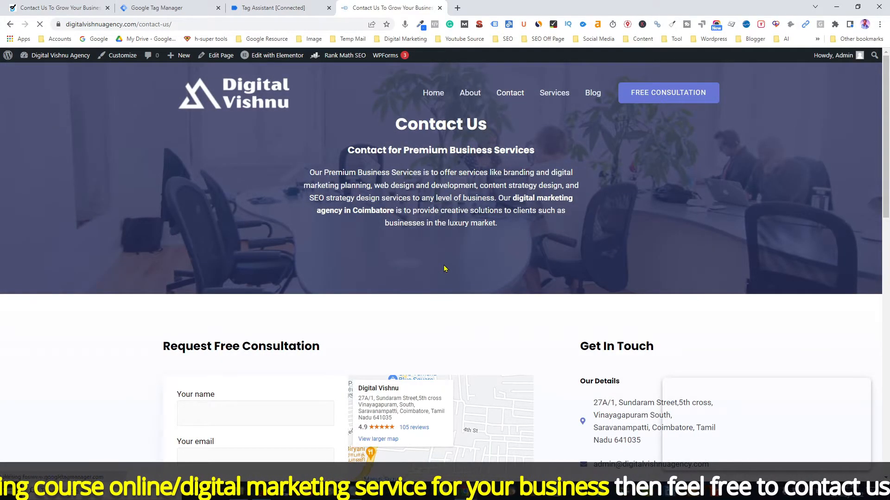
scroll(444, 269, "down", 1)
left_click(257, 359)
scroll(208, 343, "down", 4)
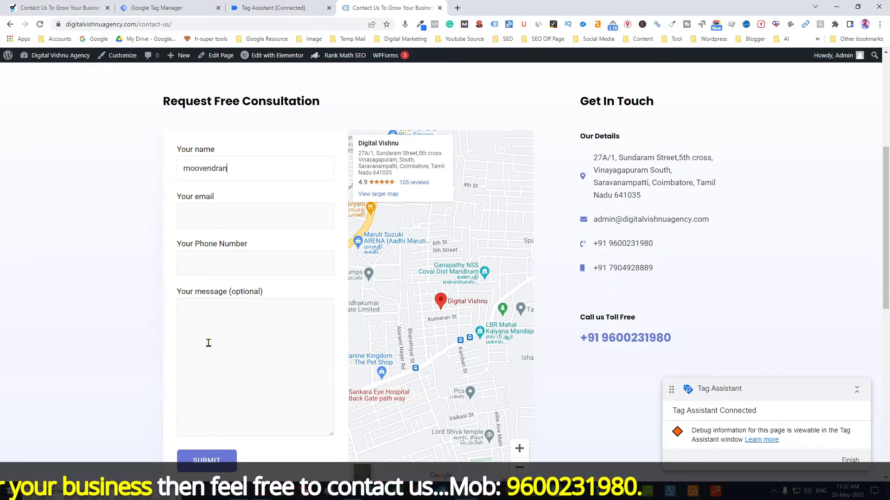
key("Tab")
type("moo")
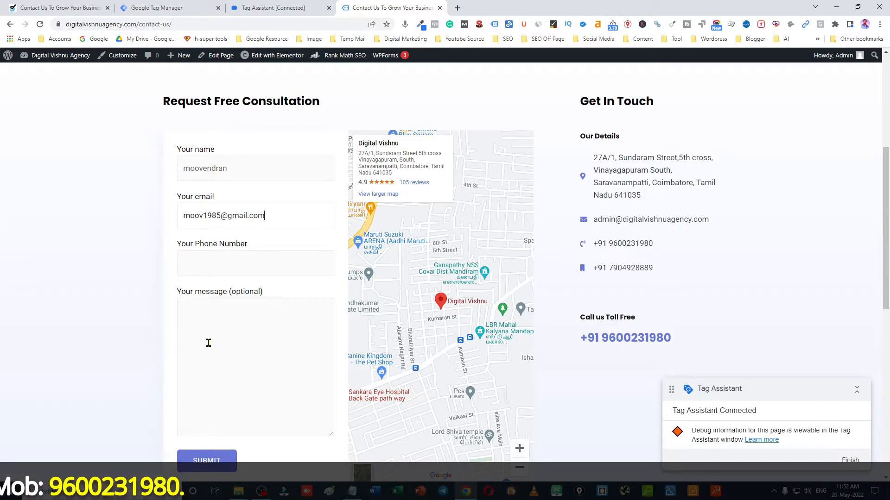
key("Tab")
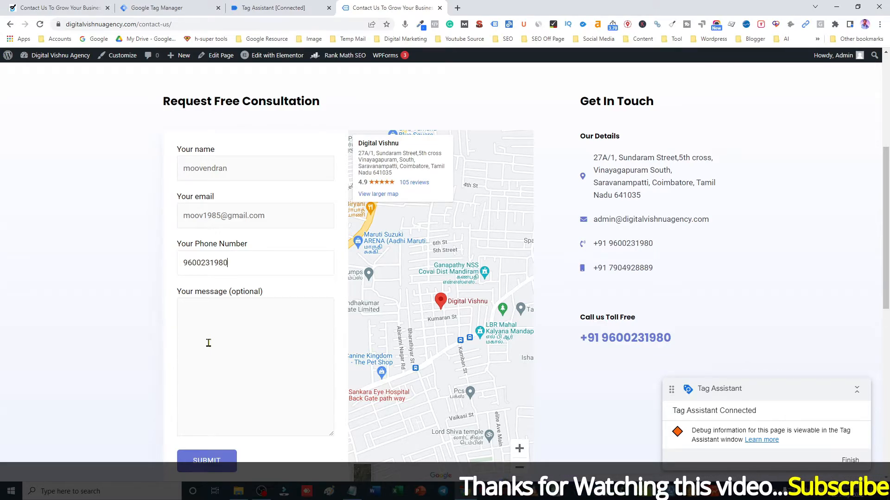
Enter the message 'I need the full digital marketing services for my business', submit, and return to Tag Assistant
left_click(212, 341)
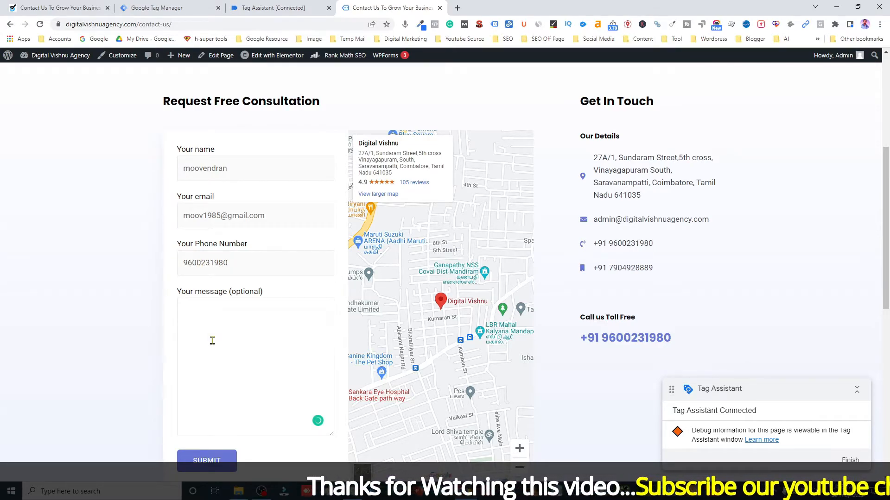
type("I need th")
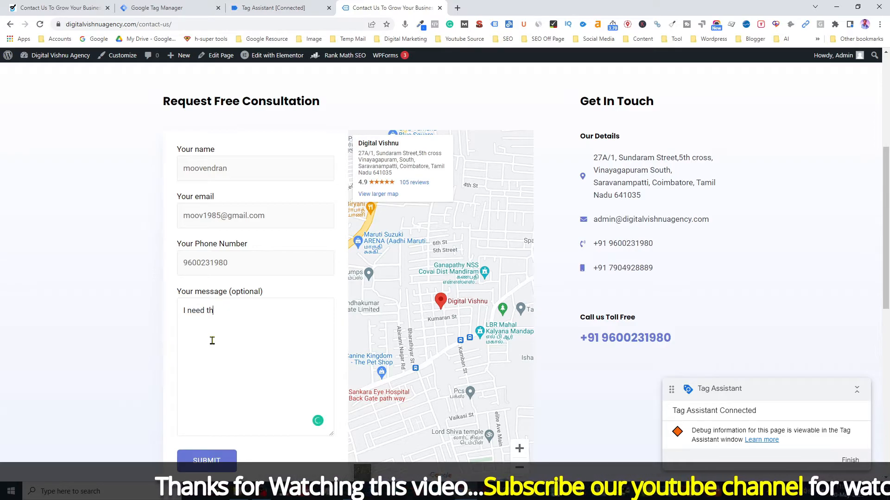
type("e full digital marketing services for my business")
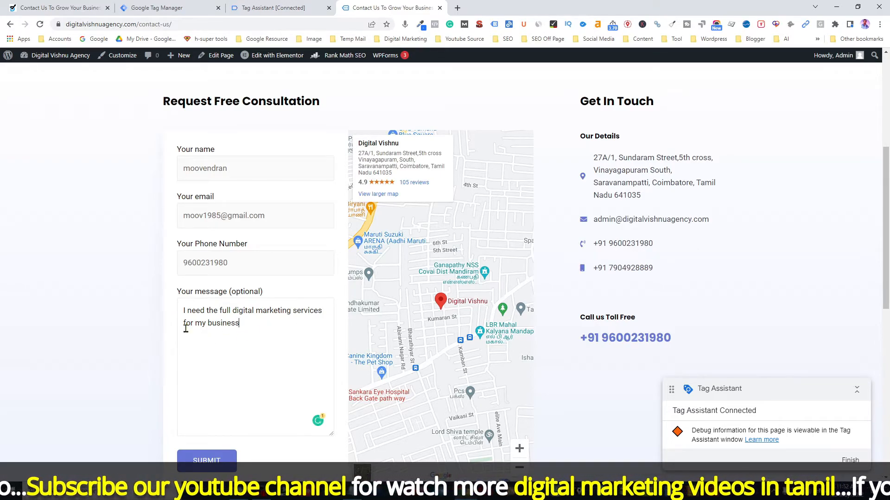
left_click(209, 461)
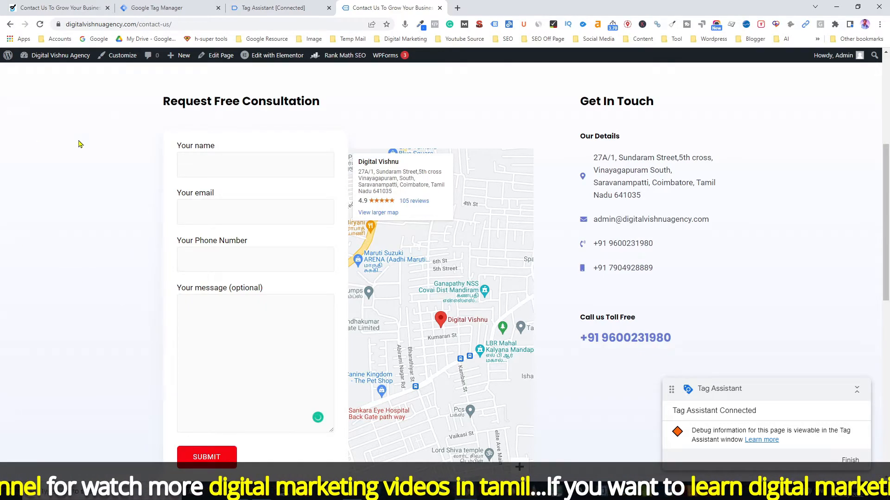
left_click(283, 7)
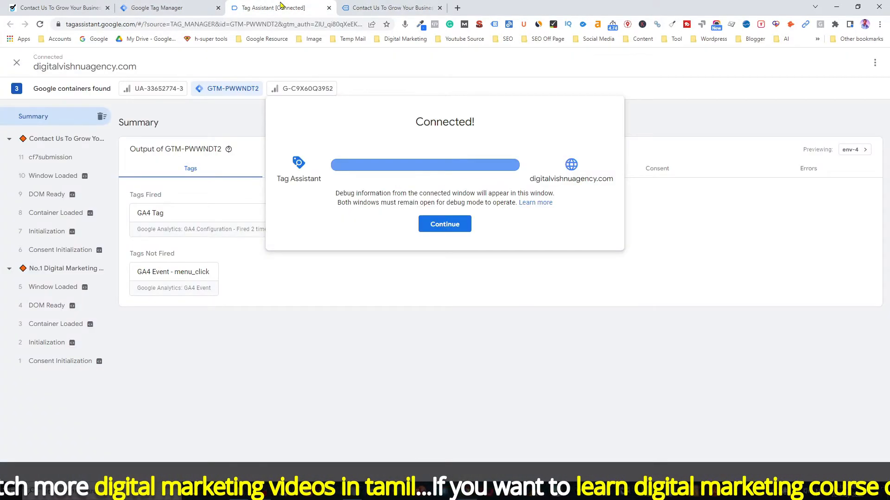
Dismiss the Connected notice and select the cf7submission event to review which tags fired
left_click(444, 224)
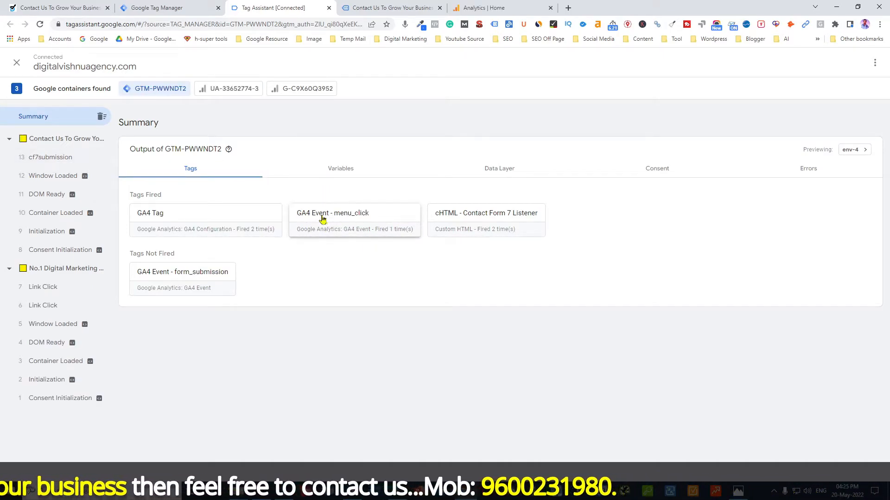
left_click(51, 157)
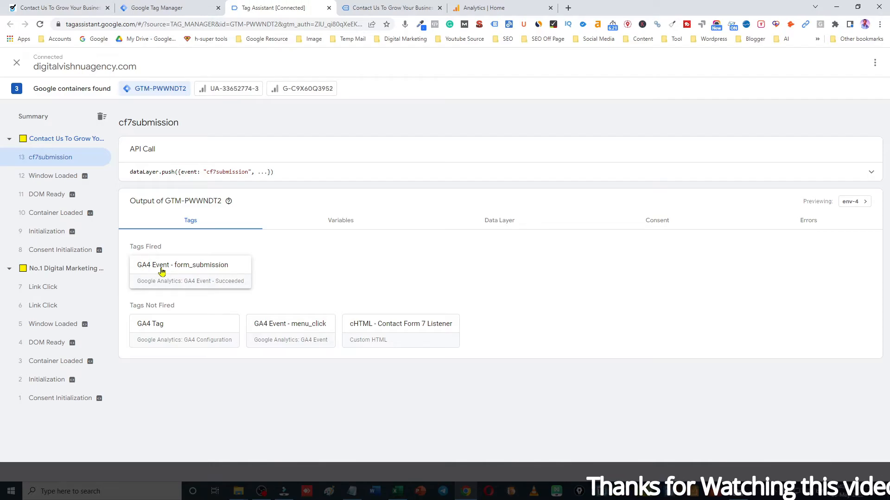
left_click(177, 274)
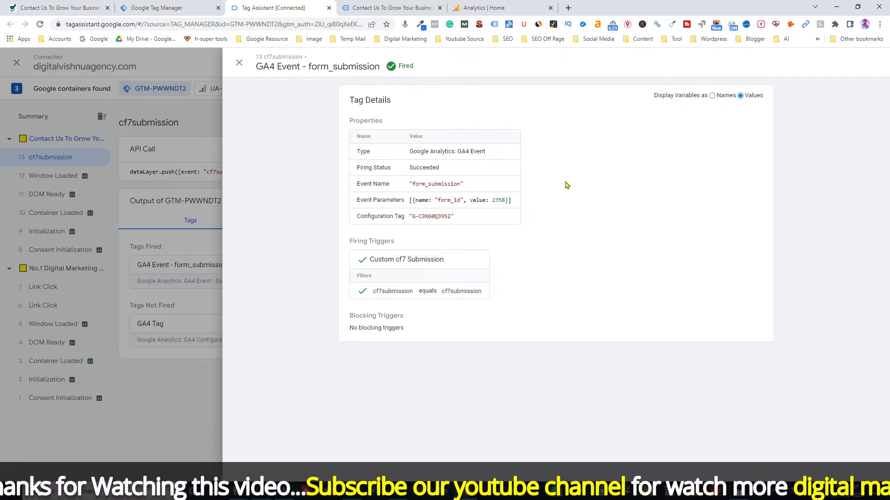
left_click_drag(492, 199, 505, 200)
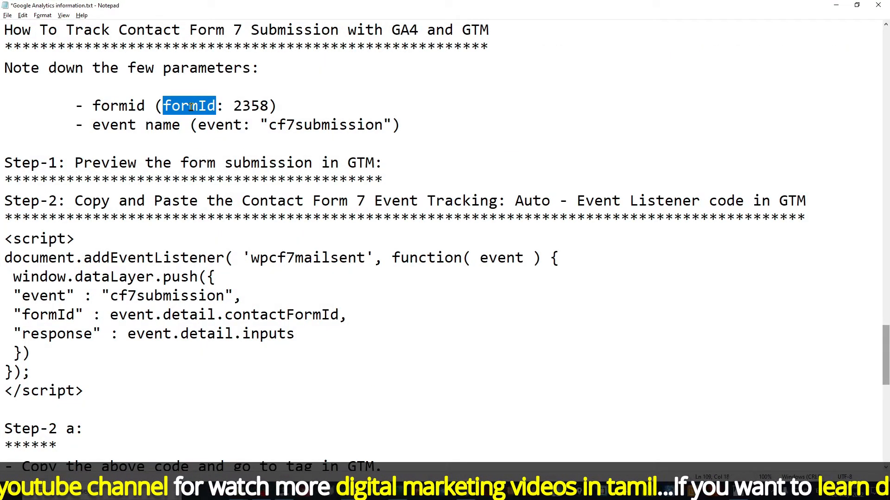
left_click_drag(233, 106, 267, 106)
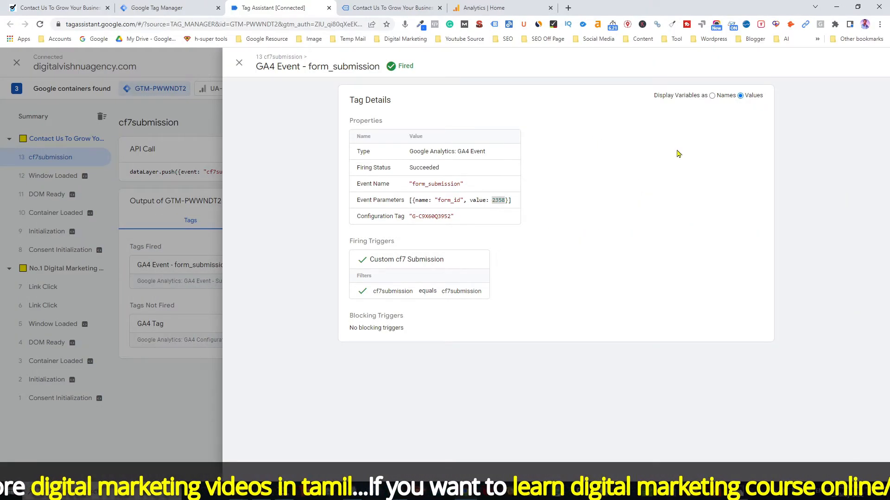
left_click(712, 95)
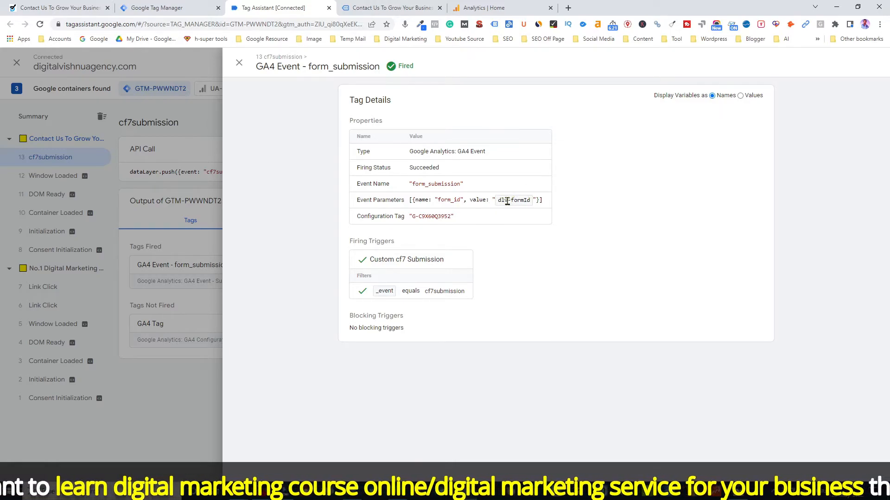
left_click(741, 96)
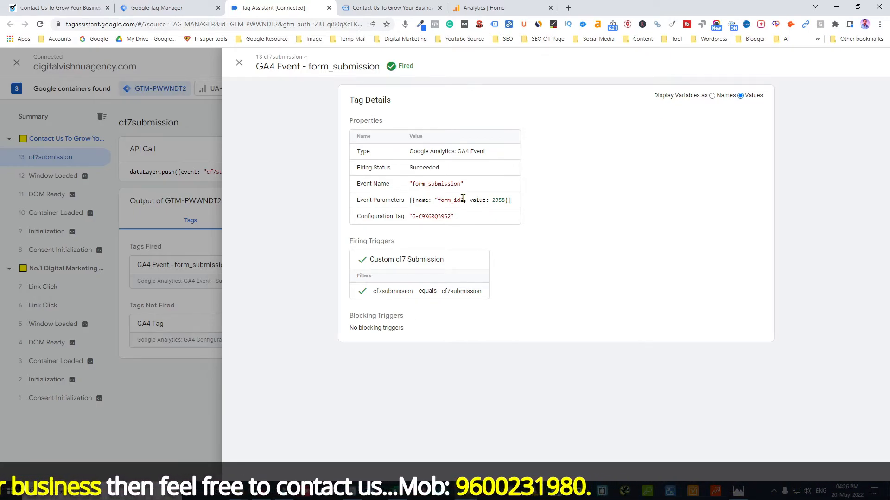
left_click(239, 63)
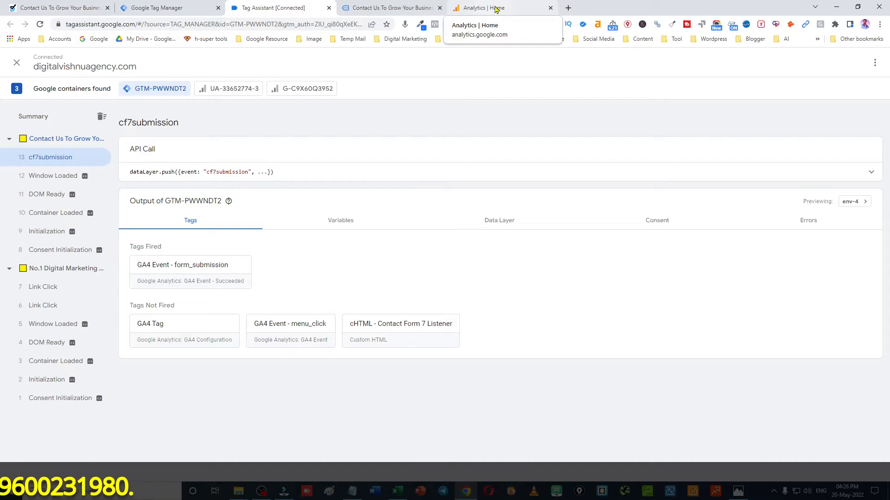
In the Google Analytics property's Configure area, bring up DebugView
left_click(477, 11)
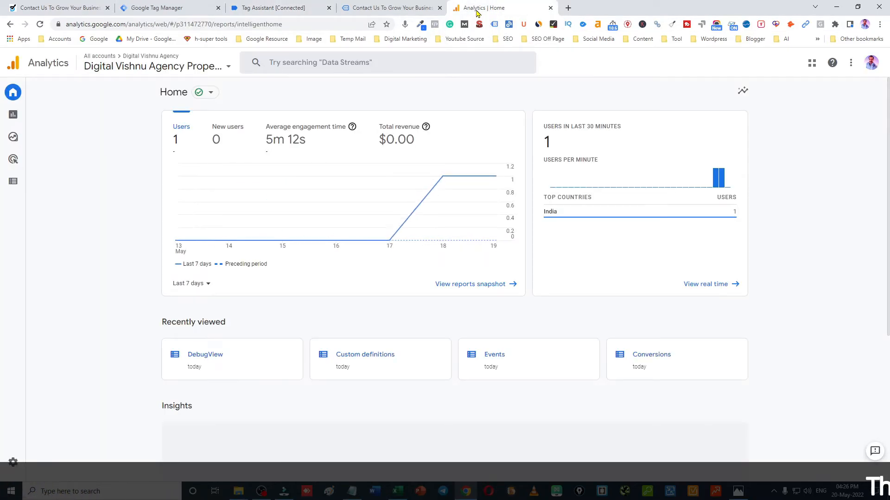
mouse_move(16, 185)
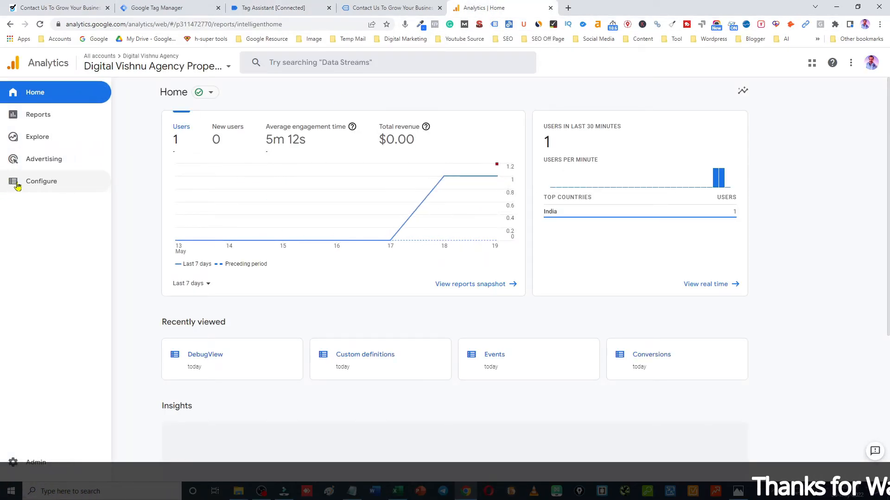
left_click(41, 185)
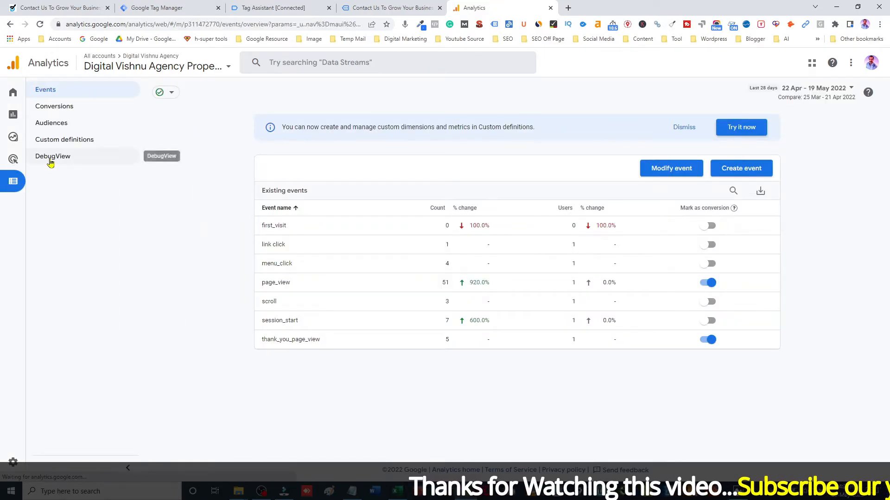
left_click(60, 163)
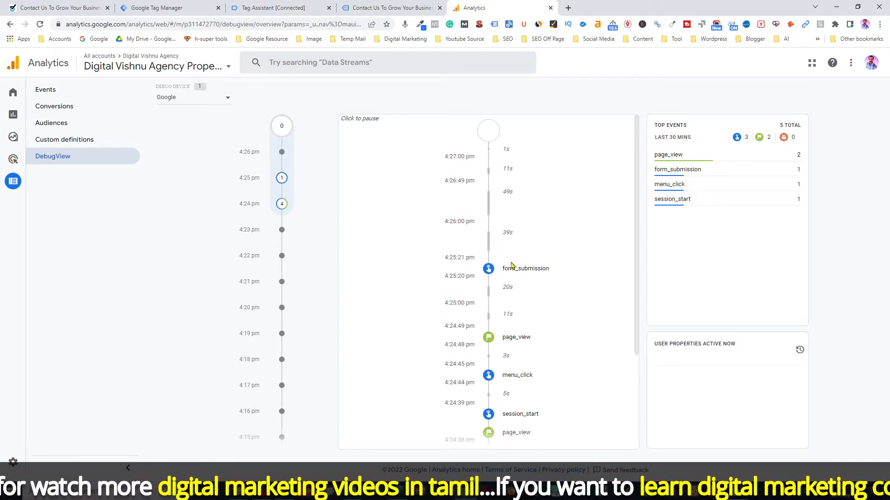
Expand the form_submission event's parameters to reveal form_id value 2358
left_click(520, 277)
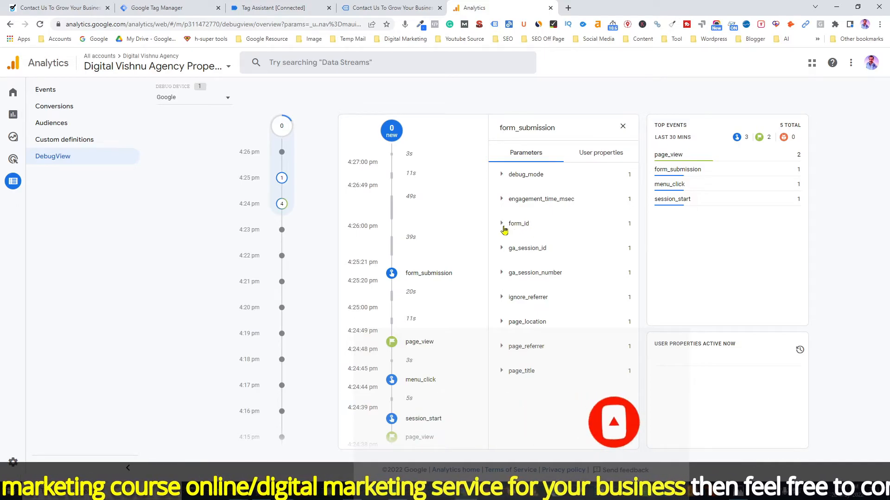
left_click(502, 224)
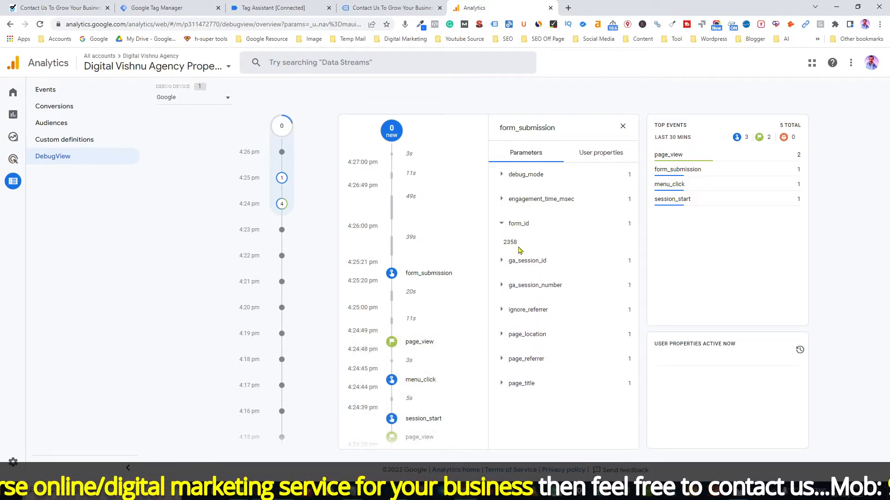
left_click_drag(533, 243, 502, 245)
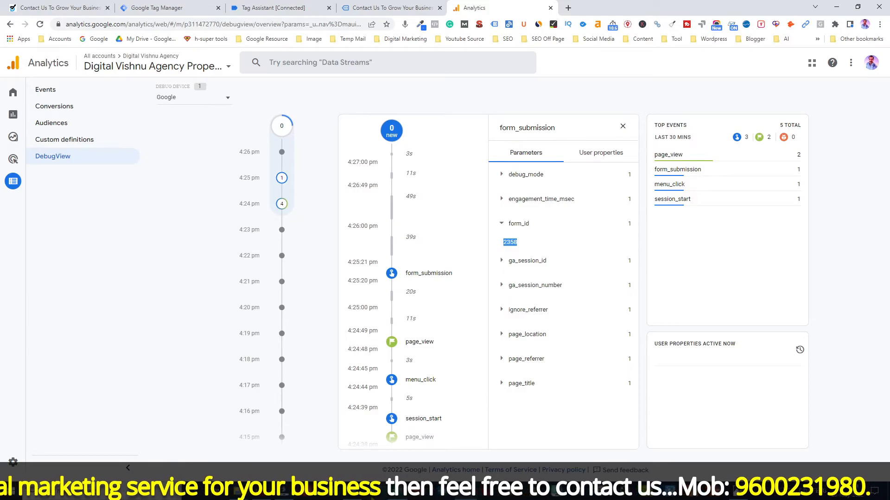
Check 2358 against the form id in the notes, then go to Custom definitions
left_click(353, 497)
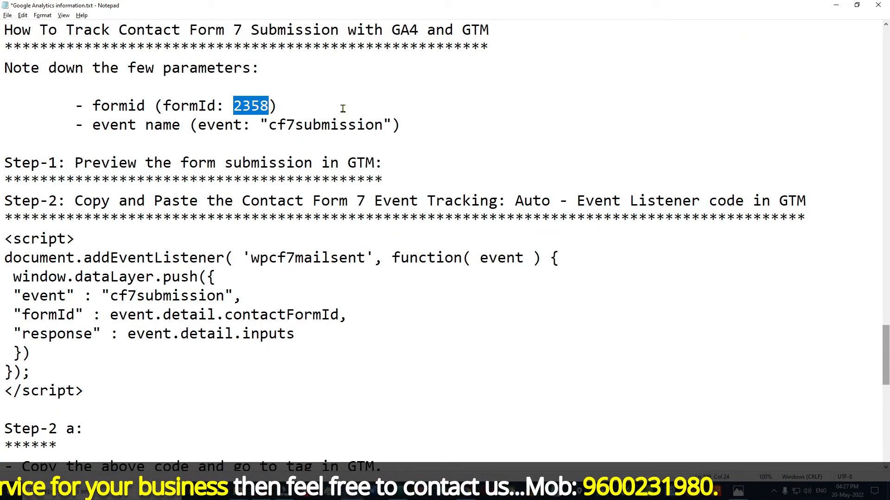
left_click(835, 5)
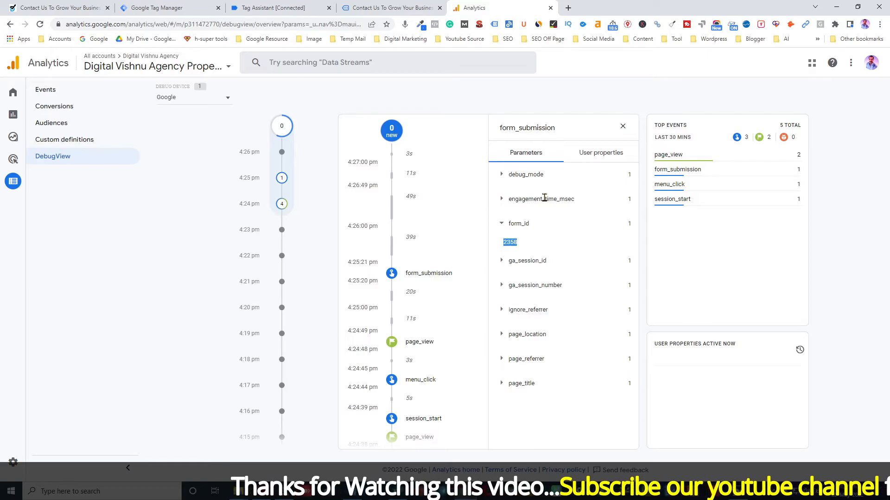
left_click(73, 142)
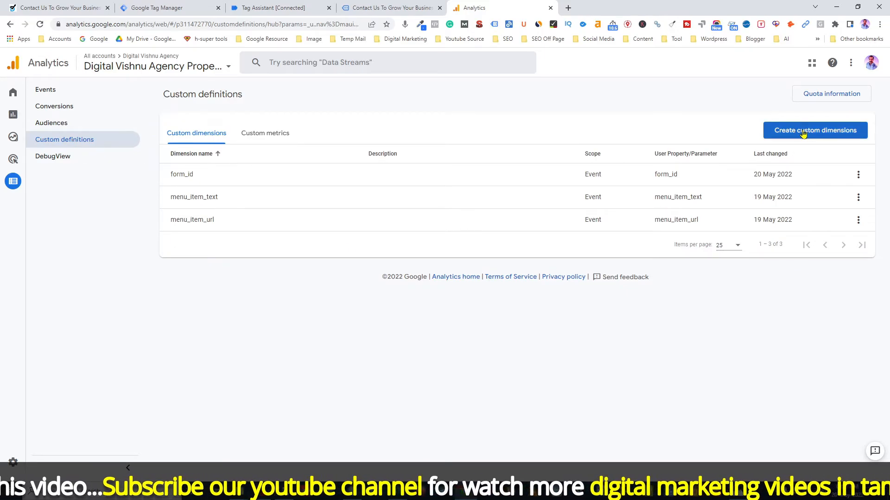
left_click(830, 132)
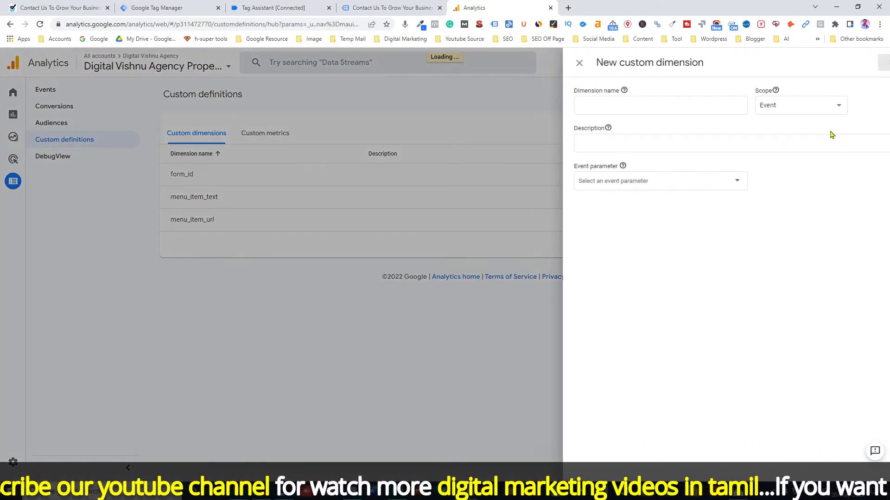
left_click(572, 104)
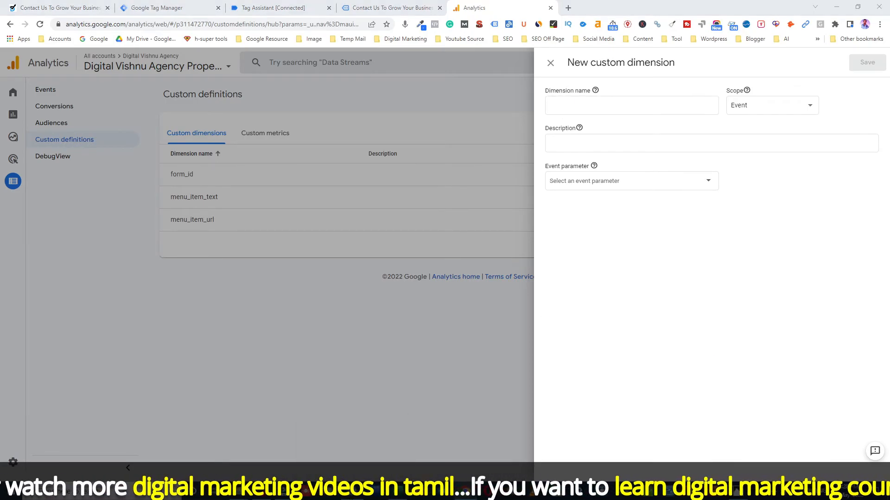
key("alt+Tab")
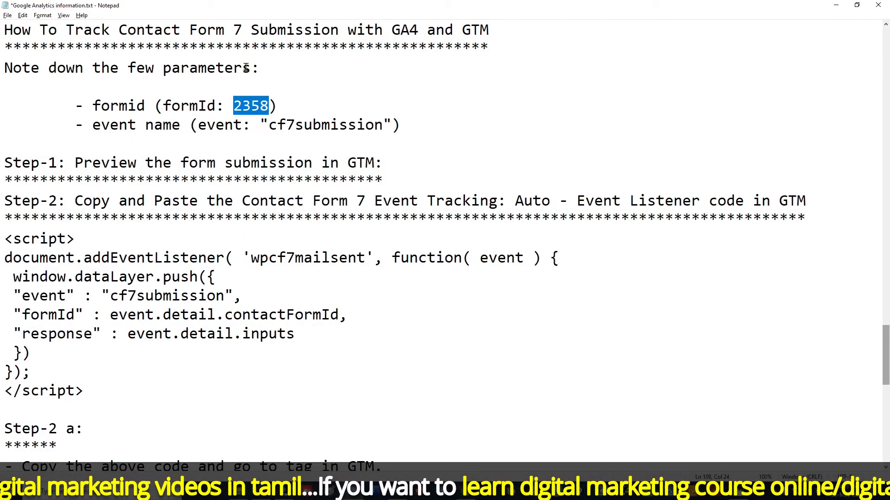
left_click(833, 6)
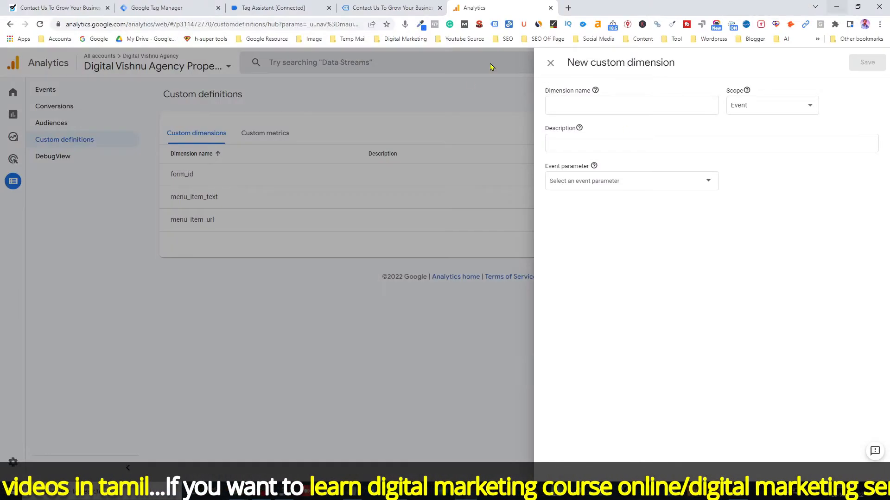
left_click(281, 6)
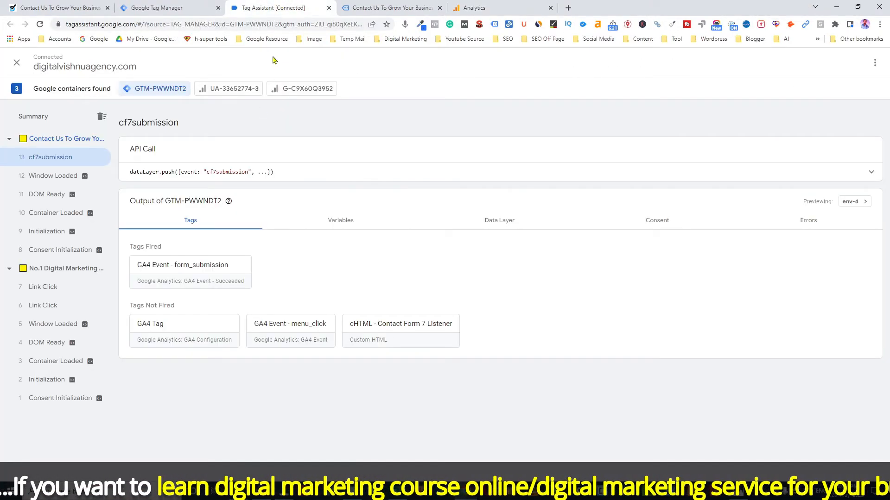
left_click(190, 277)
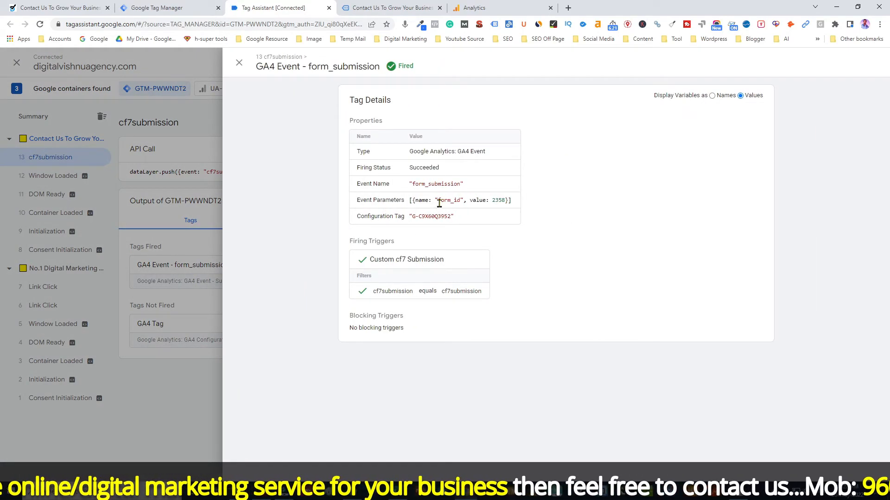
left_click_drag(439, 203, 458, 202)
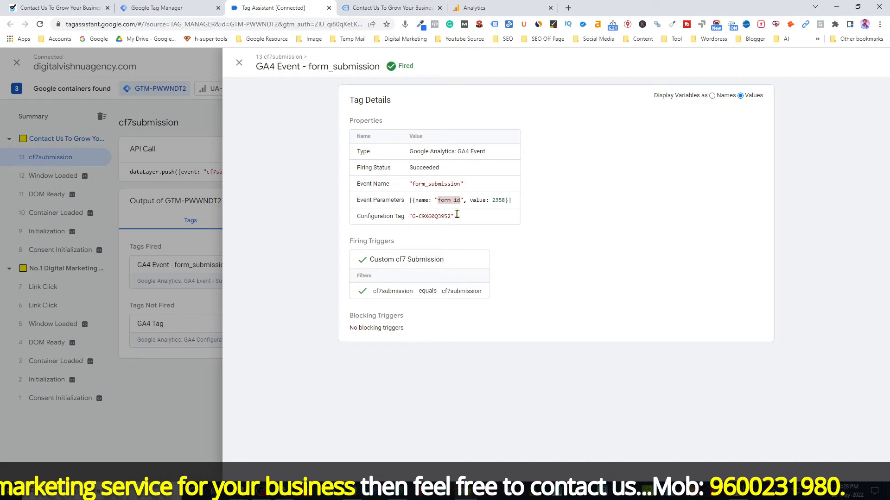
left_click(474, 8)
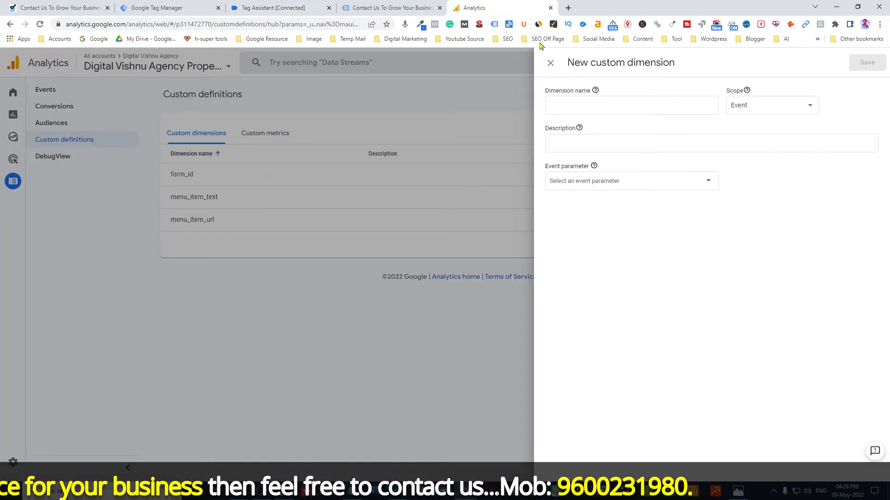
left_click(577, 105)
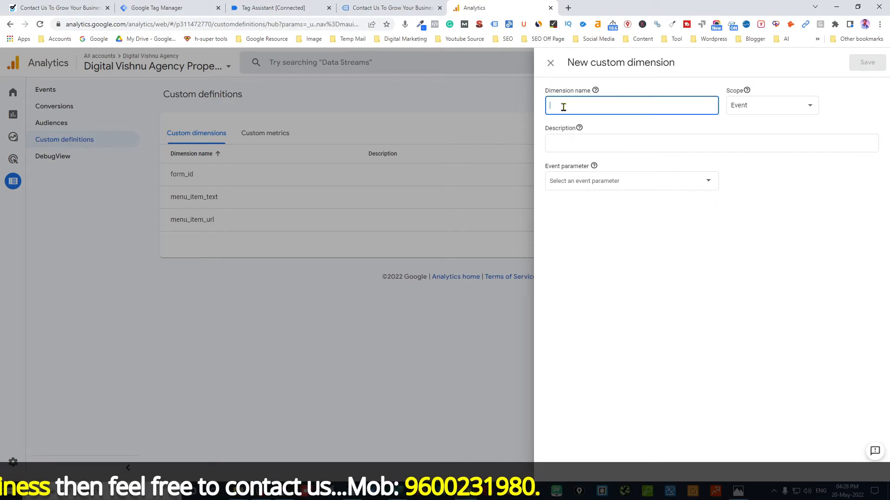
type("formId")
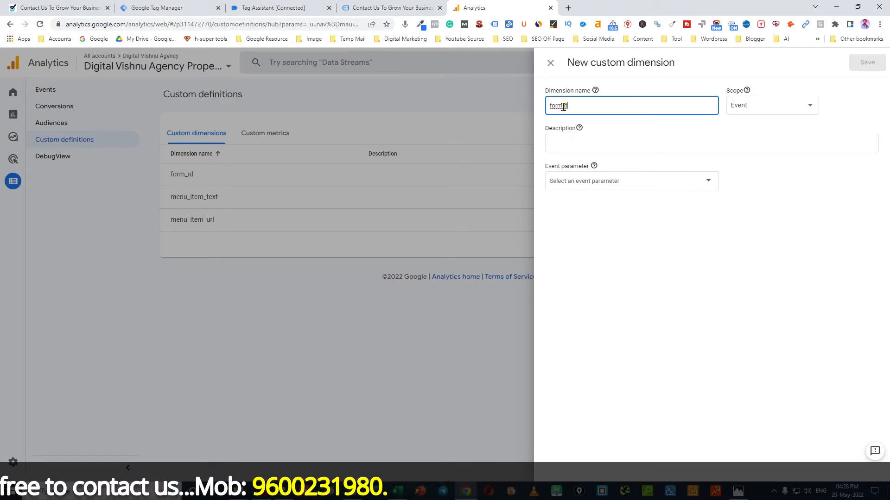
left_click(563, 182)
type("formId")
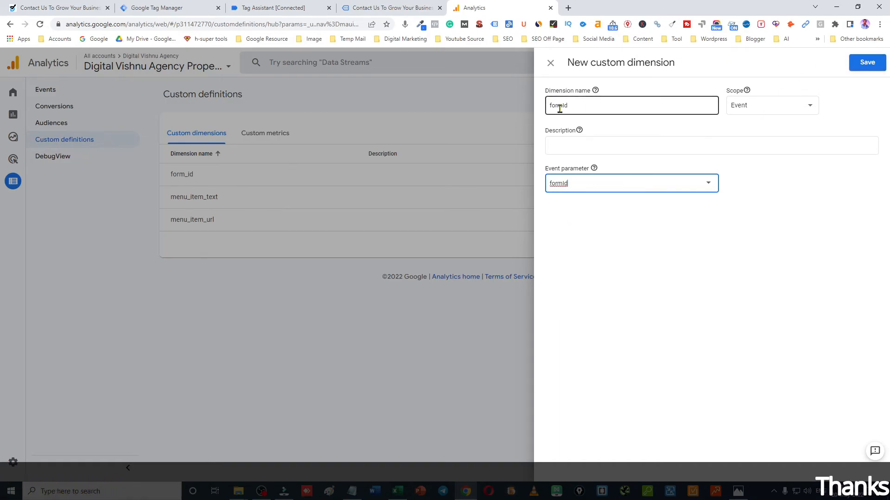
left_click(550, 64)
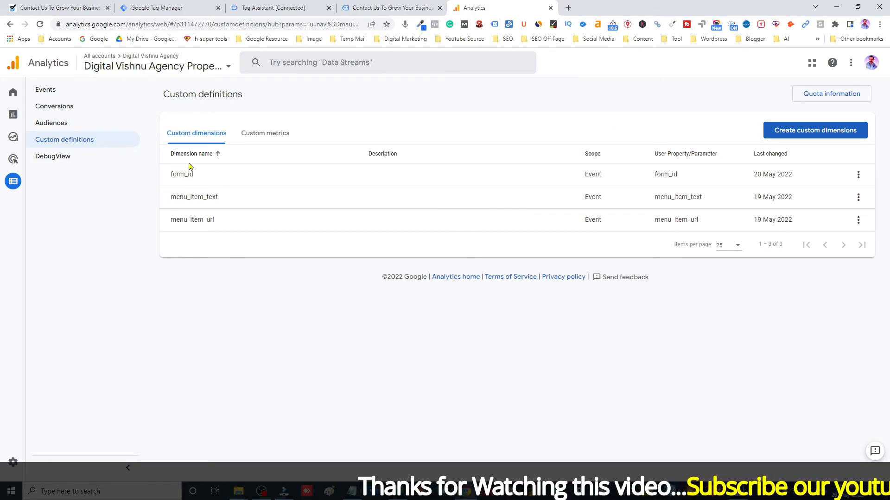
Glance at the notes, then go to the Events overview
left_click(352, 491)
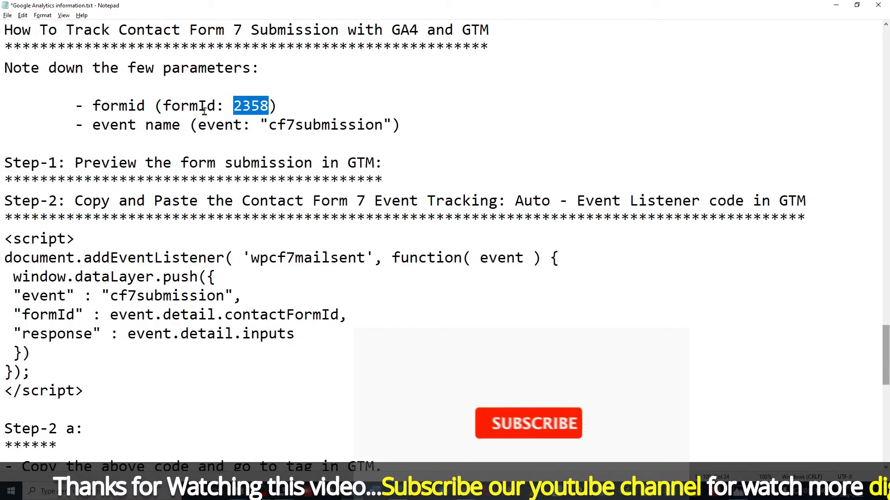
left_click(834, 5)
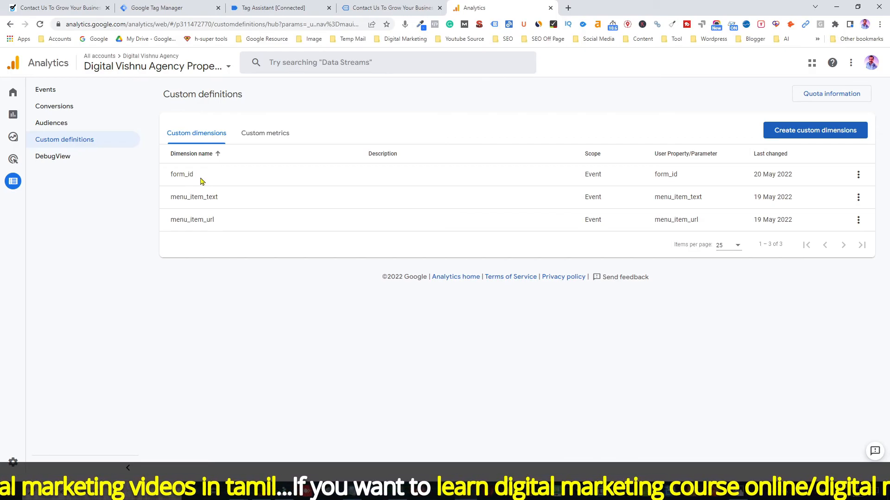
left_click(49, 89)
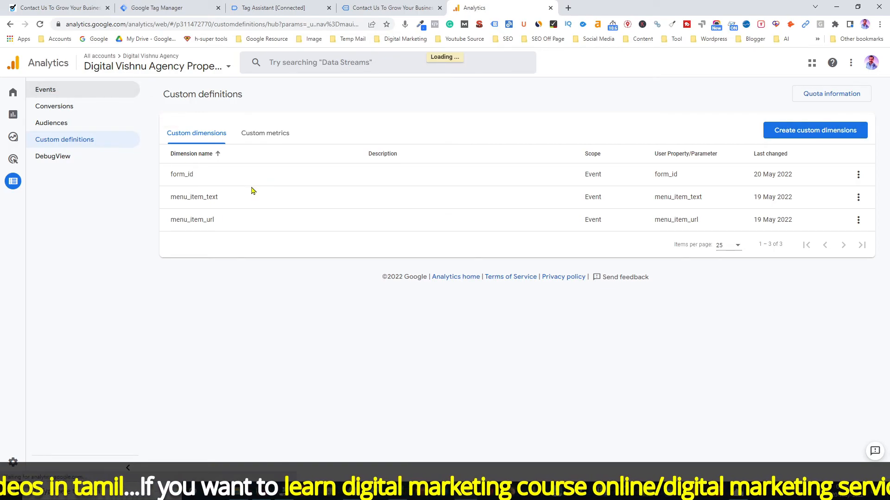